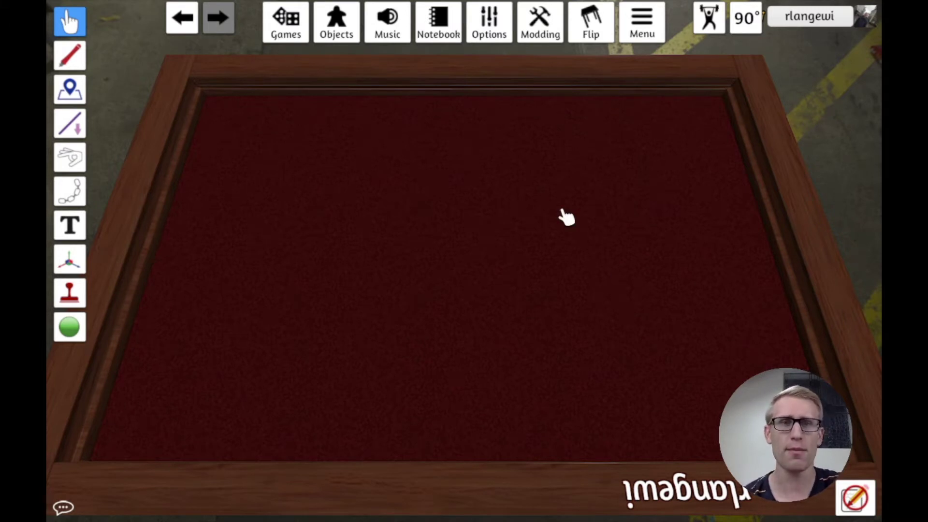
# Place a Standard Deck from the Cards components near the middle of the empty table
pyautogui.click(331, 35)
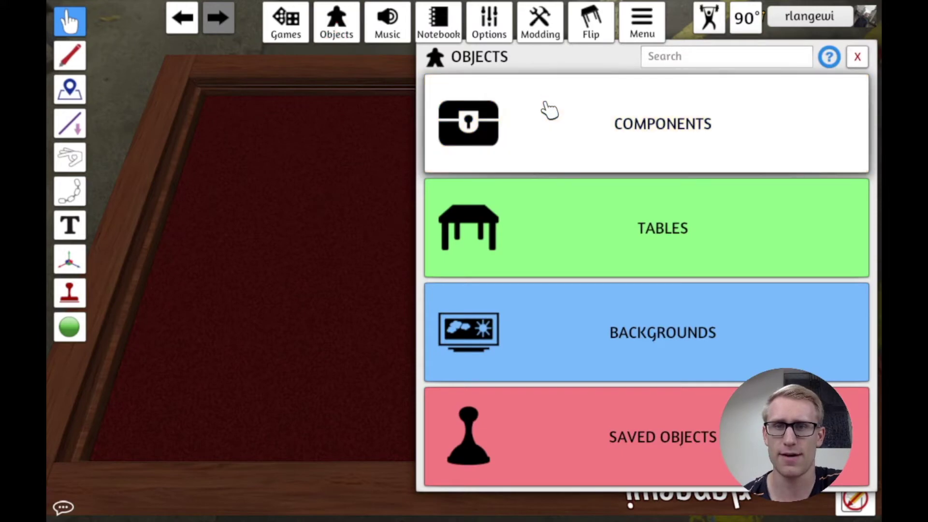
pyautogui.click(549, 108)
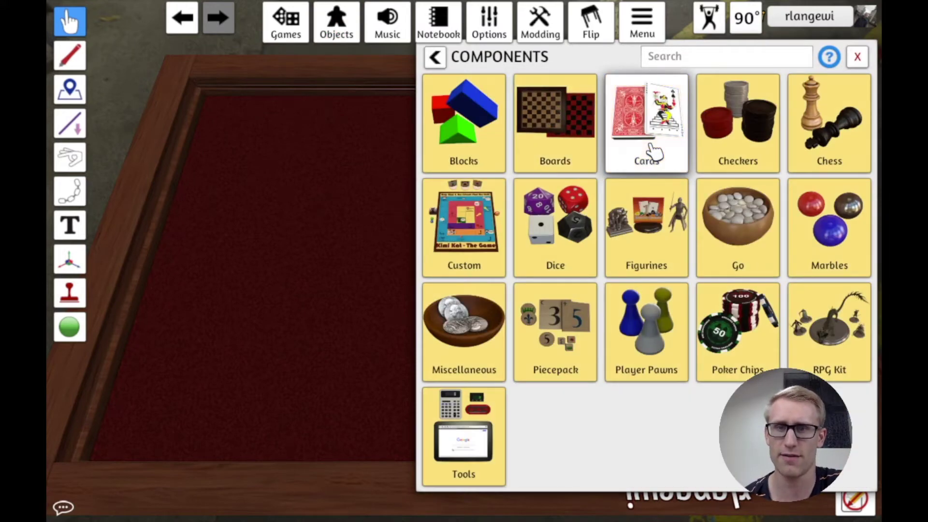
pyautogui.click(655, 154)
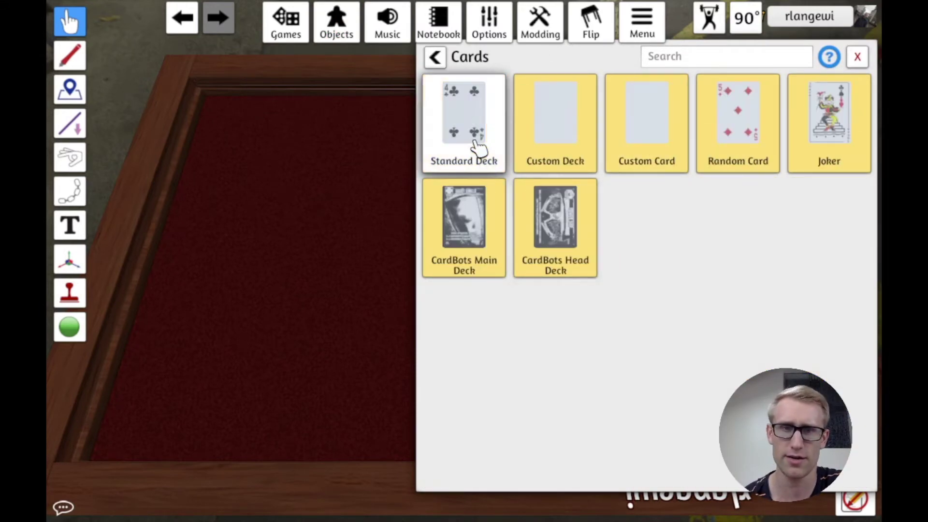
pyautogui.moveTo(478, 145); pyautogui.dragTo(434, 263)
pyautogui.click(857, 57)
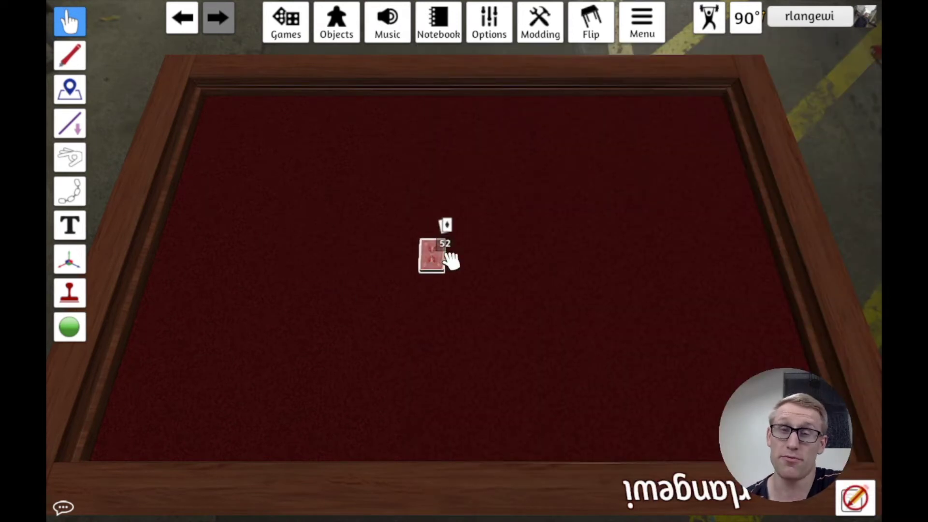
# Take one card off the deck, flip it over and delete it
pyautogui.moveTo(440, 259); pyautogui.dragTo(511, 267)
pyautogui.press('f')
pyautogui.press('Delete')
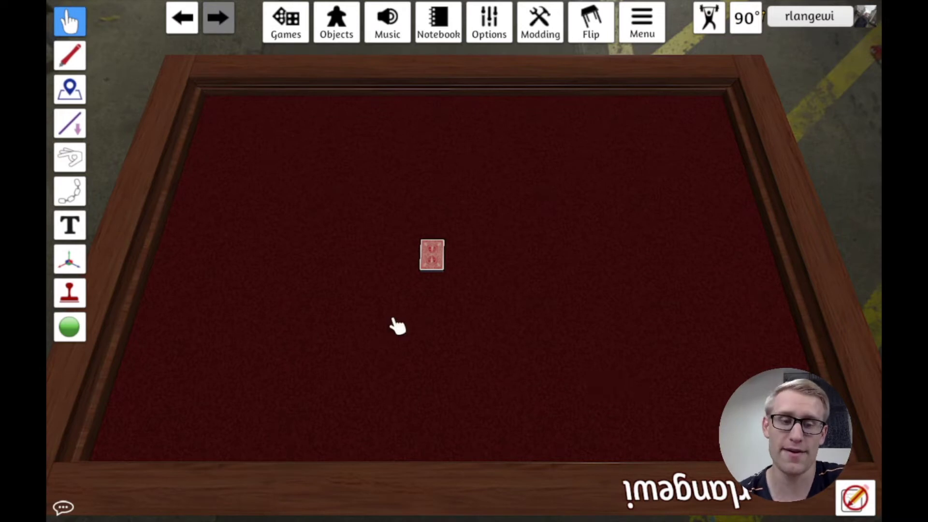
# Flip the deck face up, take the nine of hearts off it and place it beside the deck
pyautogui.scroll(5, 364, 310)
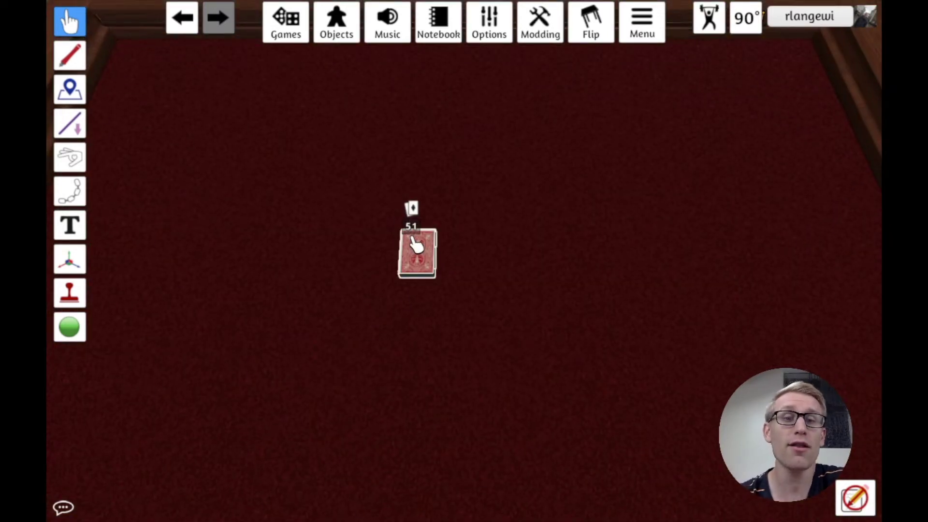
pyautogui.press('f')
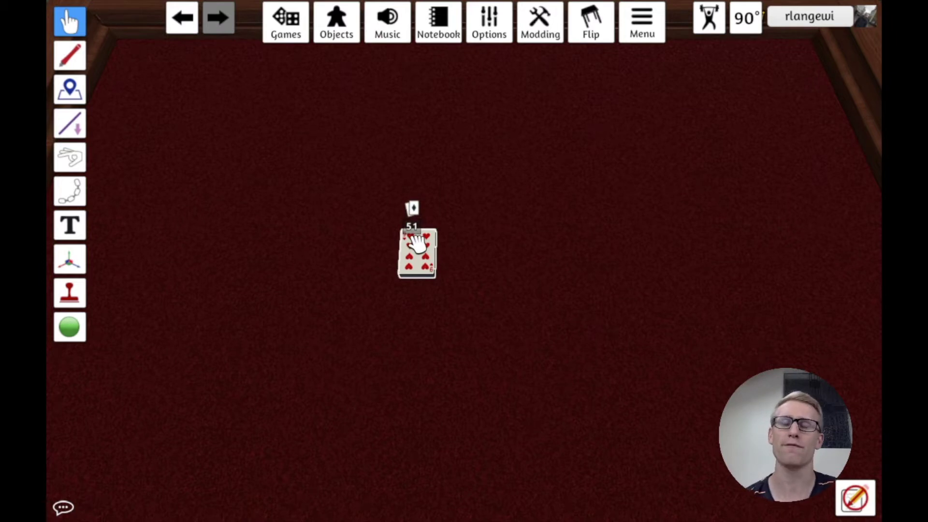
pyautogui.moveTo(416, 244); pyautogui.dragTo(461, 267)
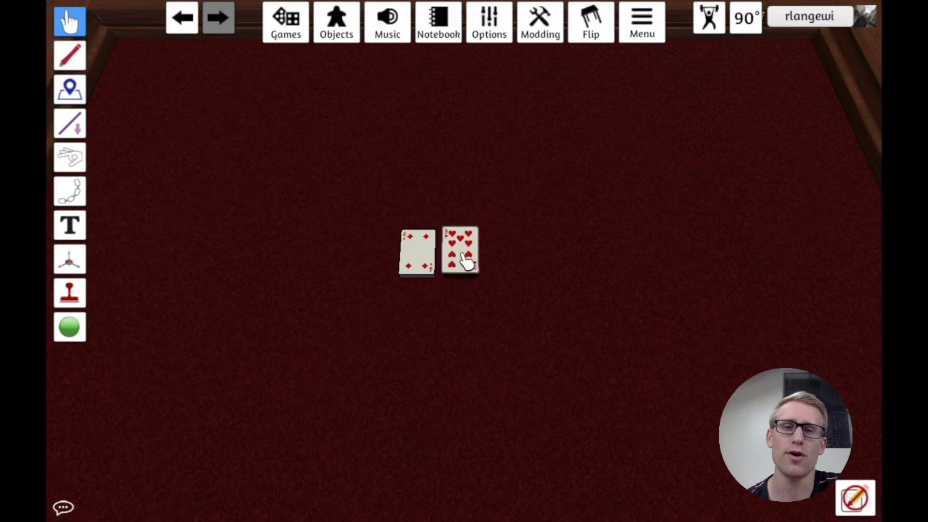
pyautogui.scroll(2, 463, 261)
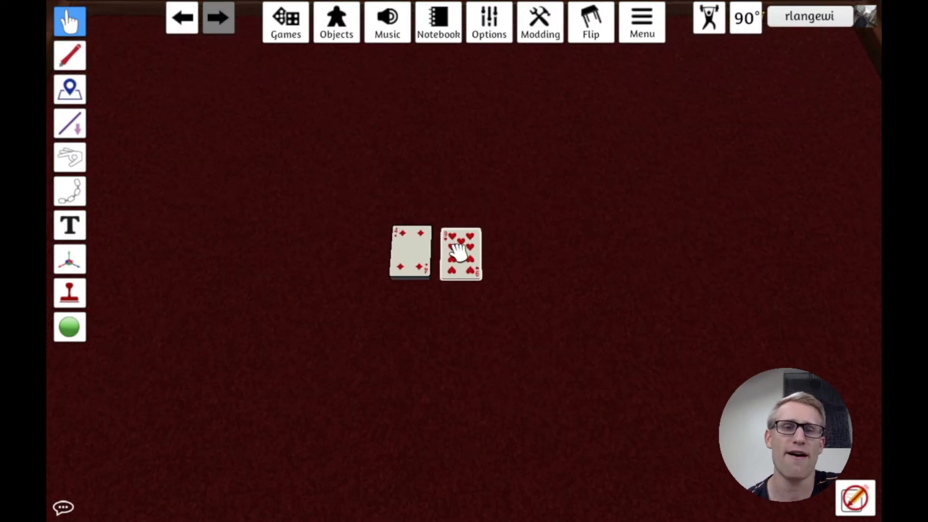
pyautogui.moveTo(456, 248); pyautogui.dragTo(460, 251)
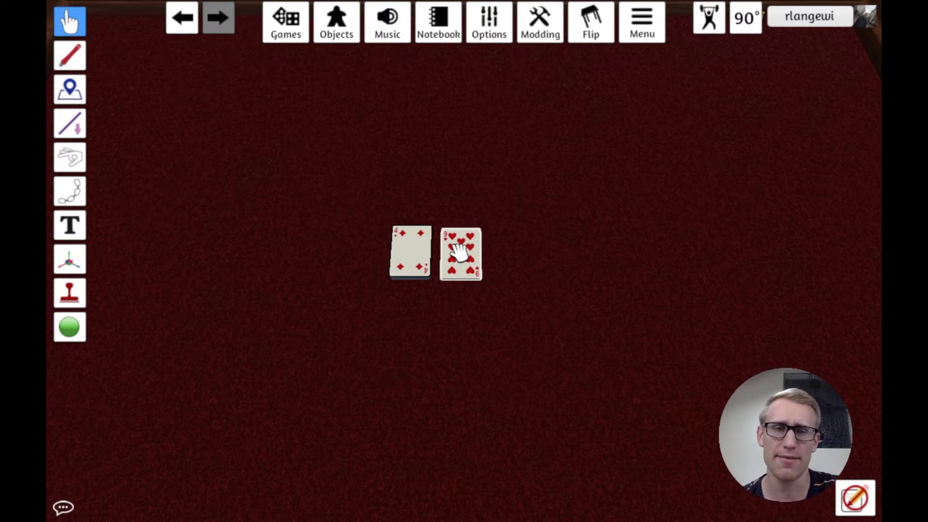
pyautogui.moveTo(459, 251)
pyautogui.mouseDown()
pyautogui.moveTo(505, 257)
pyautogui.moveTo(471, 263)
pyautogui.mouseUp()
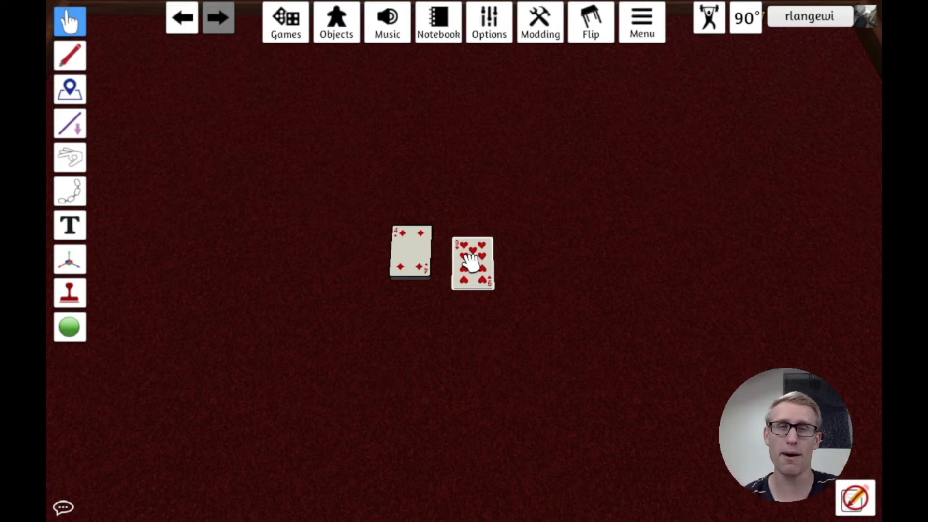
# Paste copies of the nine of hearts, stack them on the deck and shift the remaining nine slightly away from it
pyautogui.moveTo(471, 263); pyautogui.dragTo(482, 315)
pyautogui.hotkey('ctrl', 'v')
pyautogui.hotkey('ctrl', 'v')
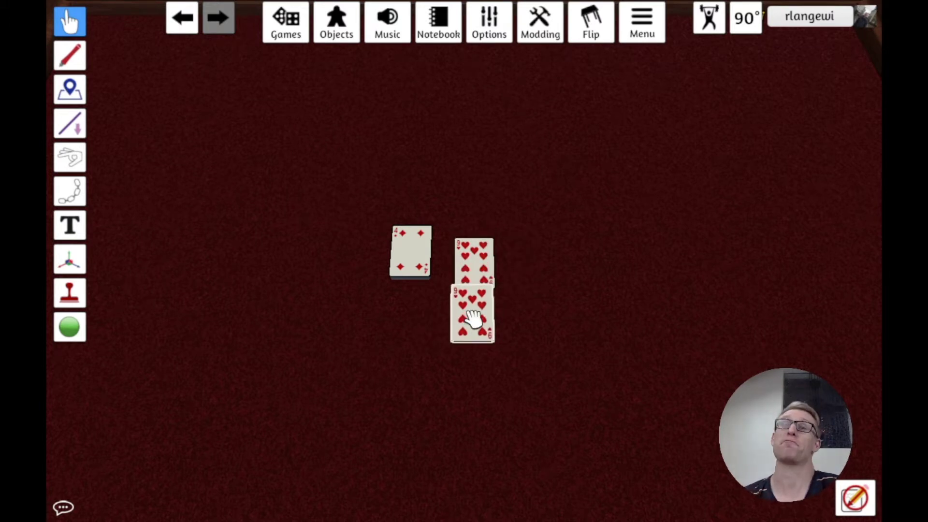
pyautogui.moveTo(473, 319); pyautogui.dragTo(442, 304)
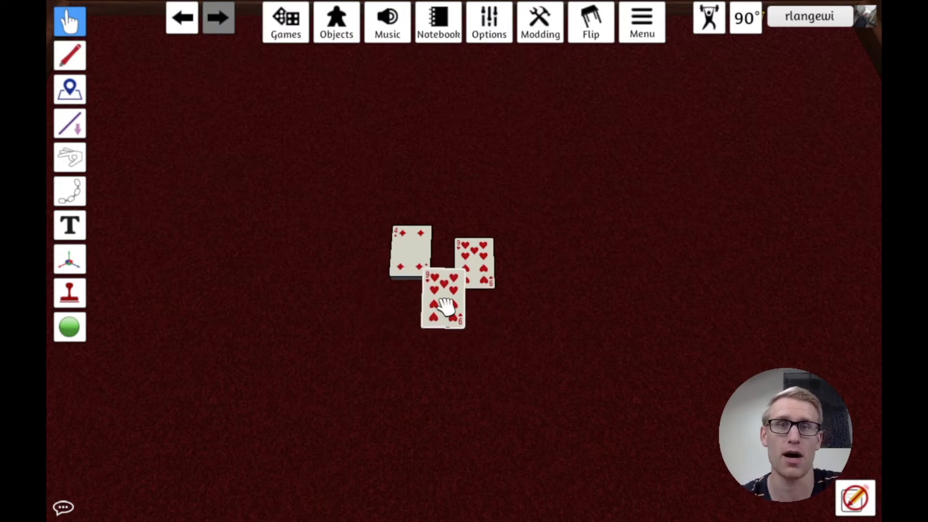
pyautogui.scroll(5, 444, 305)
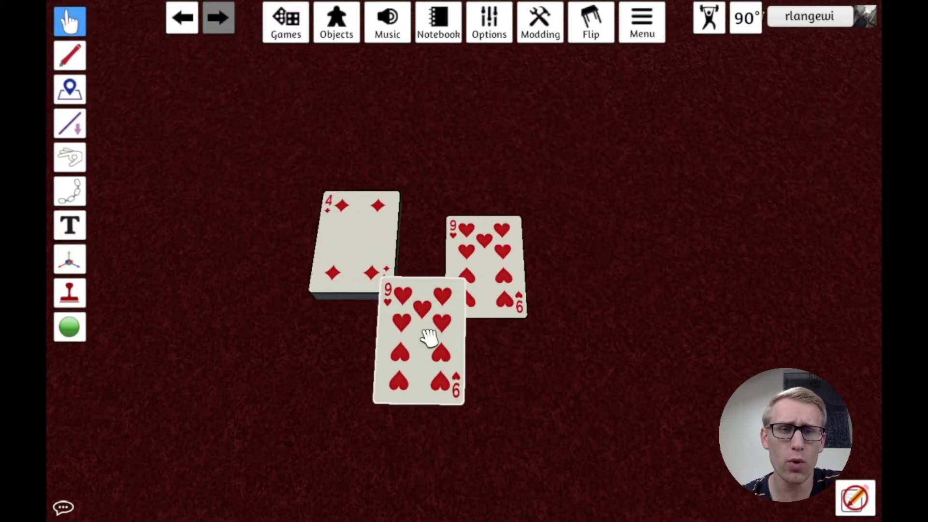
pyautogui.moveTo(428, 337); pyautogui.dragTo(363, 247)
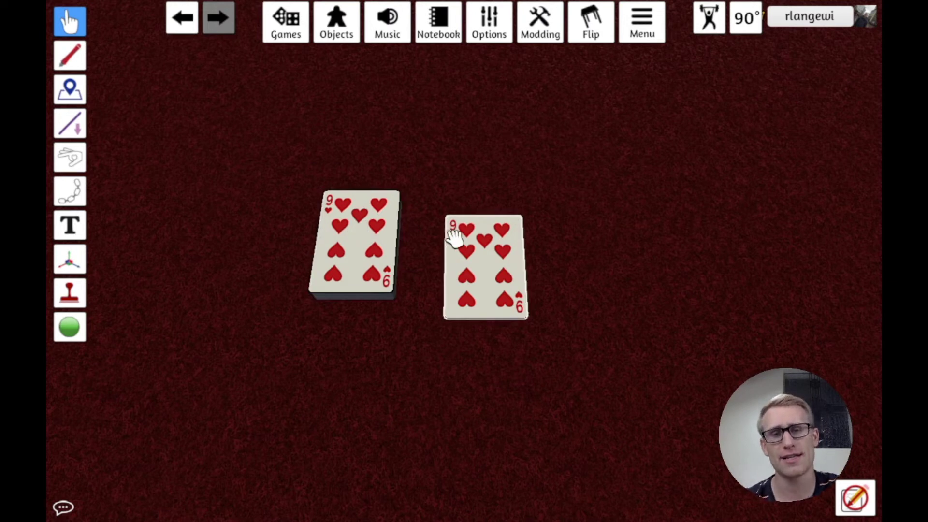
pyautogui.moveTo(482, 256); pyautogui.dragTo(497, 253)
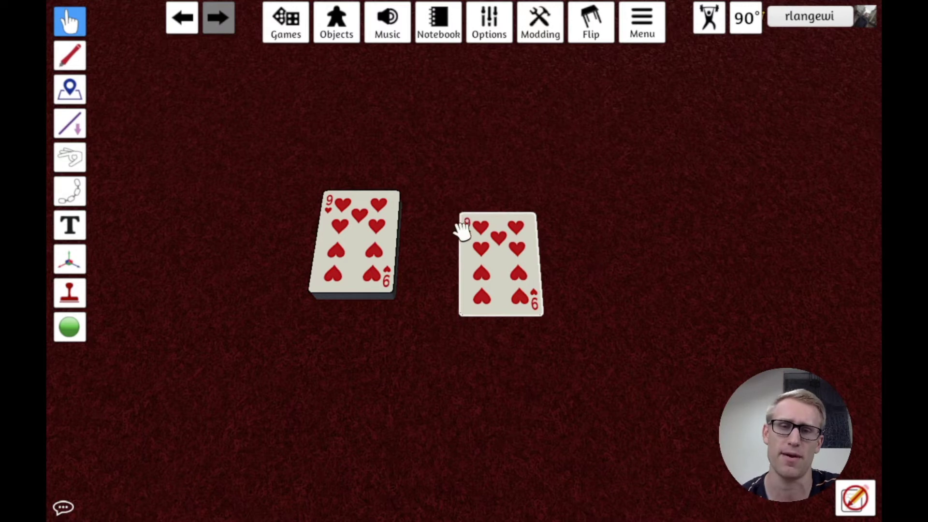
pyautogui.scroll(2, 454, 234)
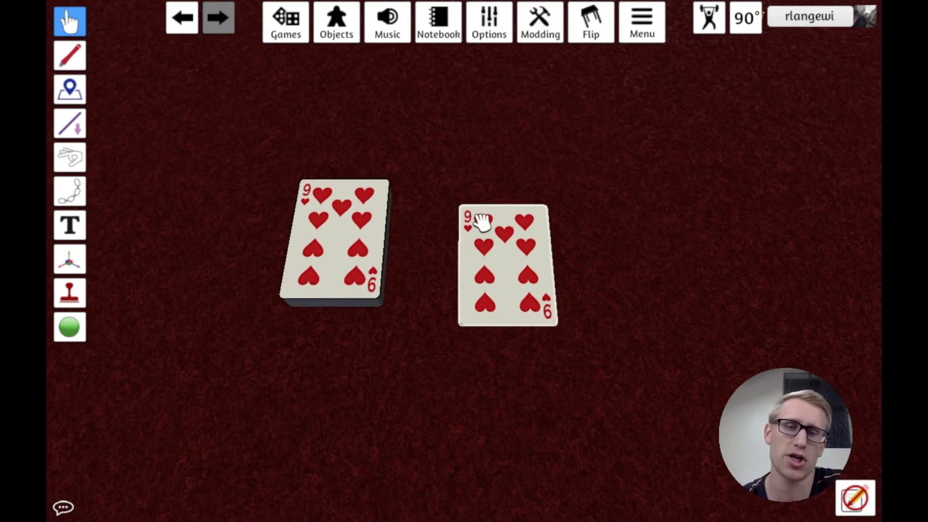
# Activate the Draw tool and set its drawing colour to blue
pyautogui.moveTo(70, 57)
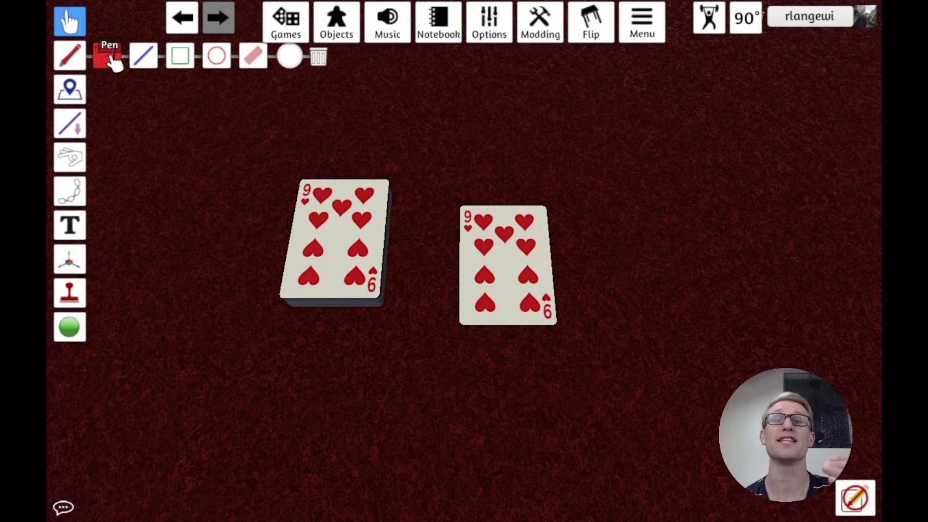
pyautogui.click(69, 55)
pyautogui.click(289, 56)
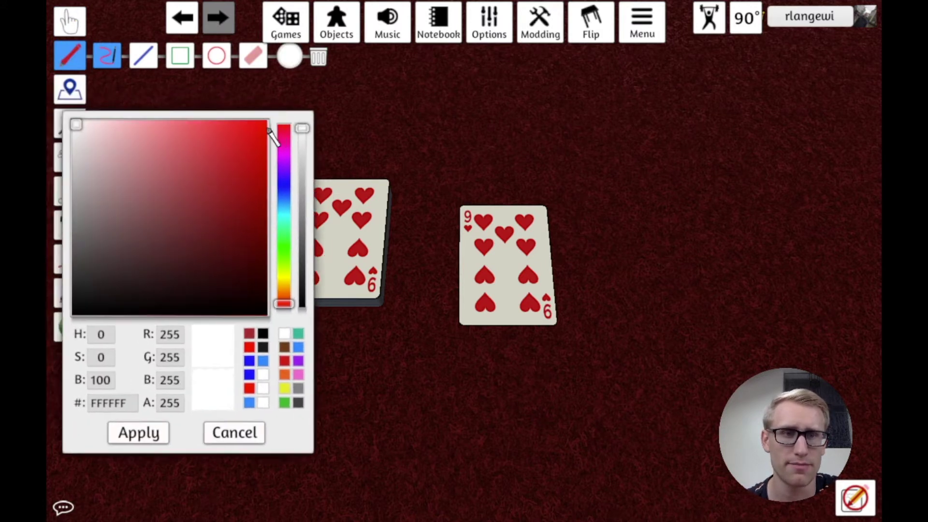
pyautogui.moveTo(254, 214); pyautogui.dragTo(290, 125)
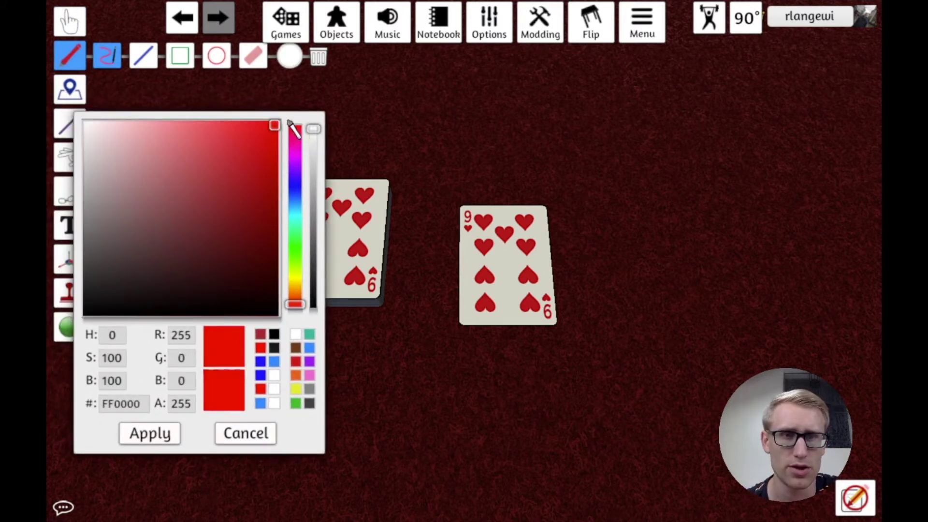
pyautogui.click(297, 187)
pyautogui.click(163, 436)
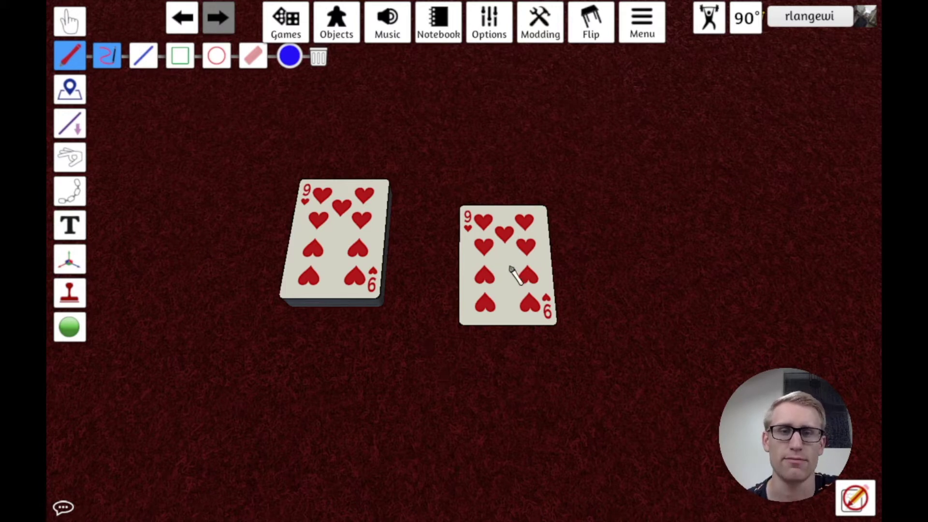
# Scribble in blue over the unlocked nine of hearts, then pull the card aside to expose the table beneath it
pyautogui.click(69, 20)
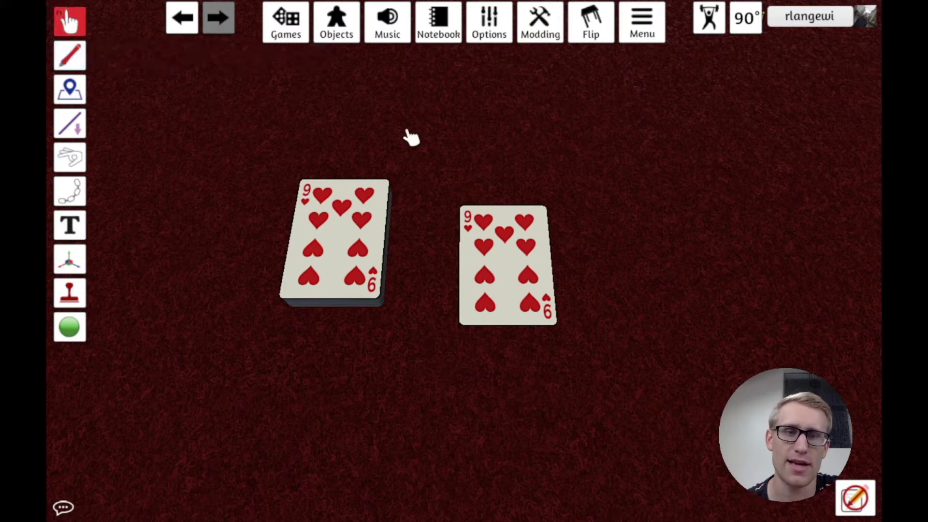
pyautogui.moveTo(477, 244)
pyautogui.mouseDown()
pyautogui.moveTo(622, 257)
pyautogui.moveTo(604, 263)
pyautogui.moveTo(578, 240)
pyautogui.mouseUp()
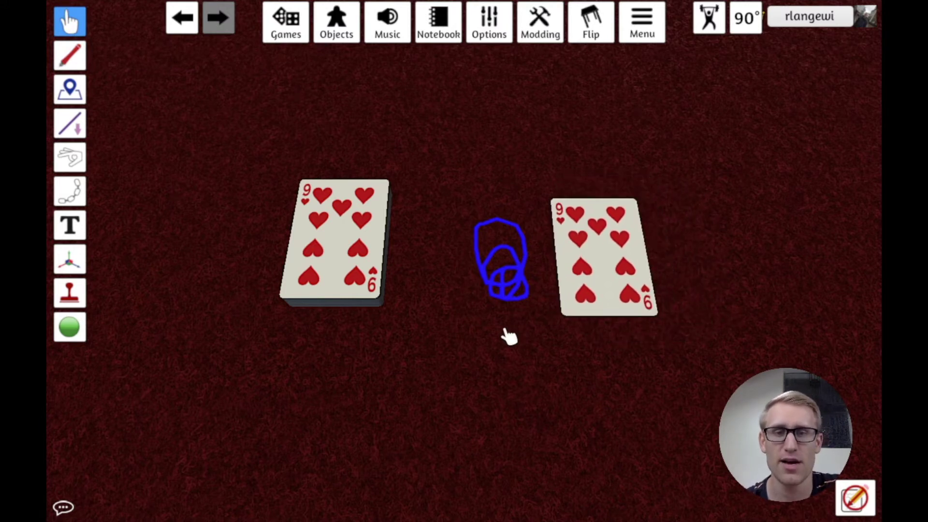
# Nudge the single nine of hearts slightly away from its spot and lock it in place on the table
pyautogui.scroll(-1, 504, 331)
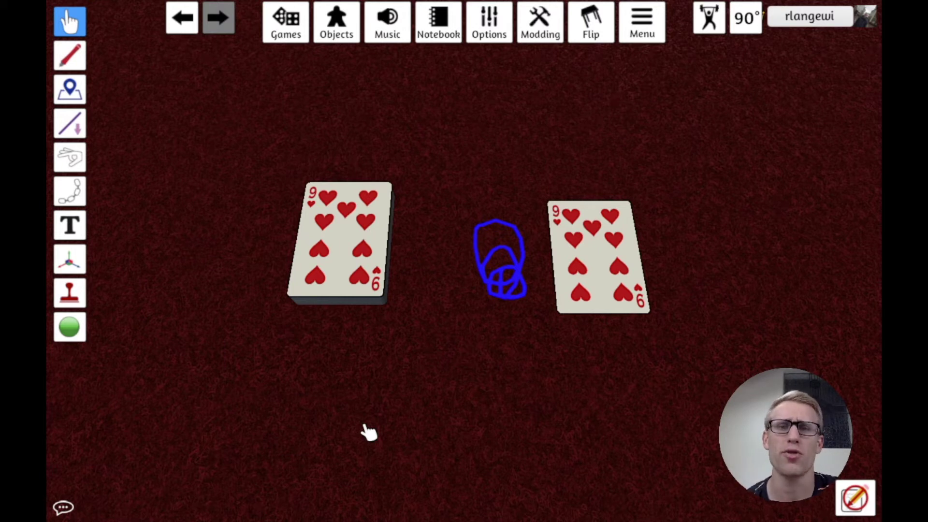
pyautogui.moveTo(596, 290)
pyautogui.mouseDown()
pyautogui.moveTo(575, 280)
pyautogui.moveTo(469, 453)
pyautogui.moveTo(584, 327)
pyautogui.moveTo(601, 262)
pyautogui.moveTo(588, 278)
pyautogui.mouseUp()
pyautogui.rightClick(599, 238)
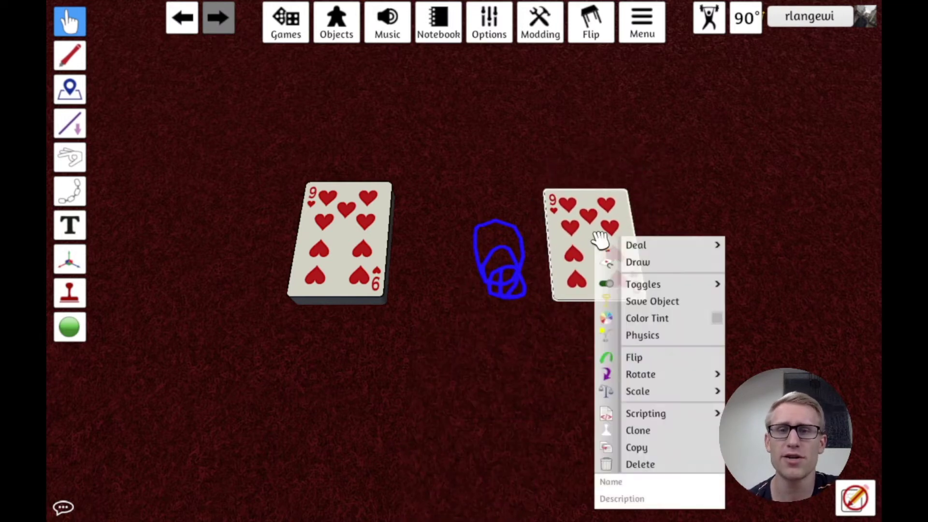
pyautogui.moveTo(667, 289)
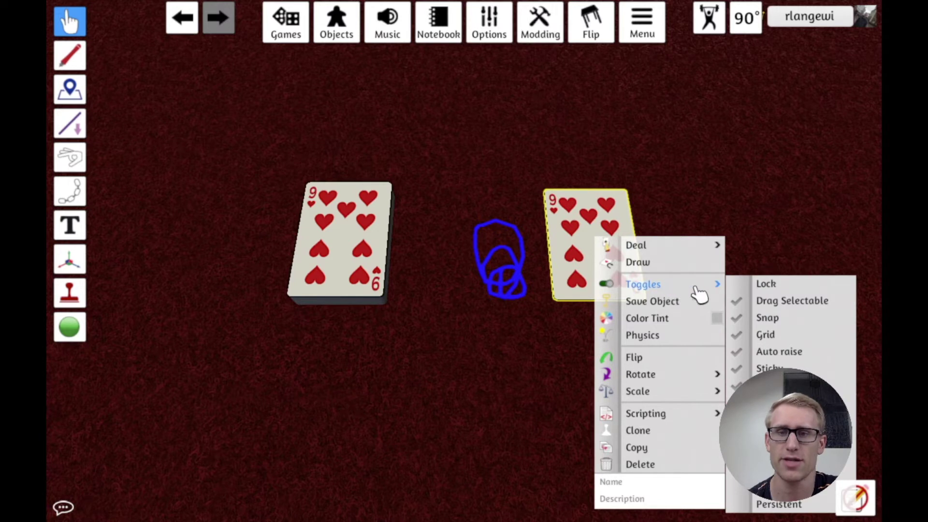
pyautogui.click(766, 285)
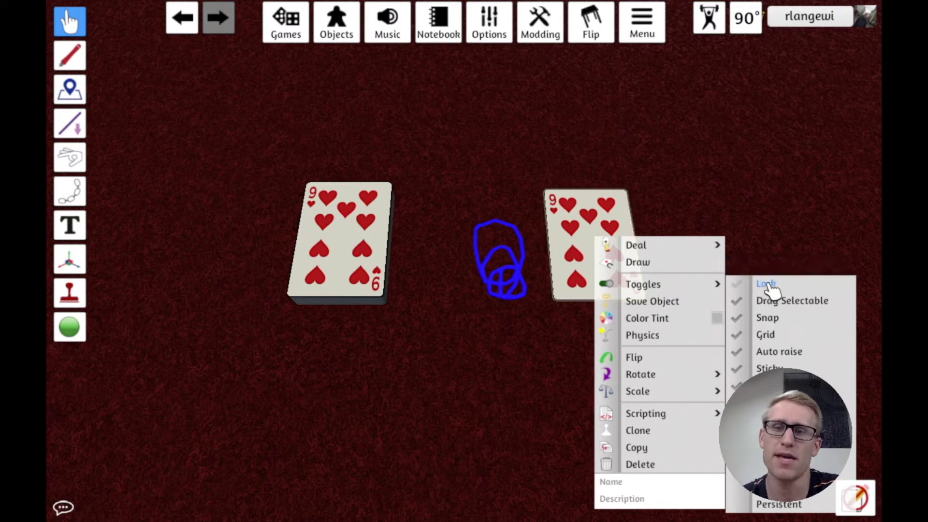
pyautogui.click(508, 173)
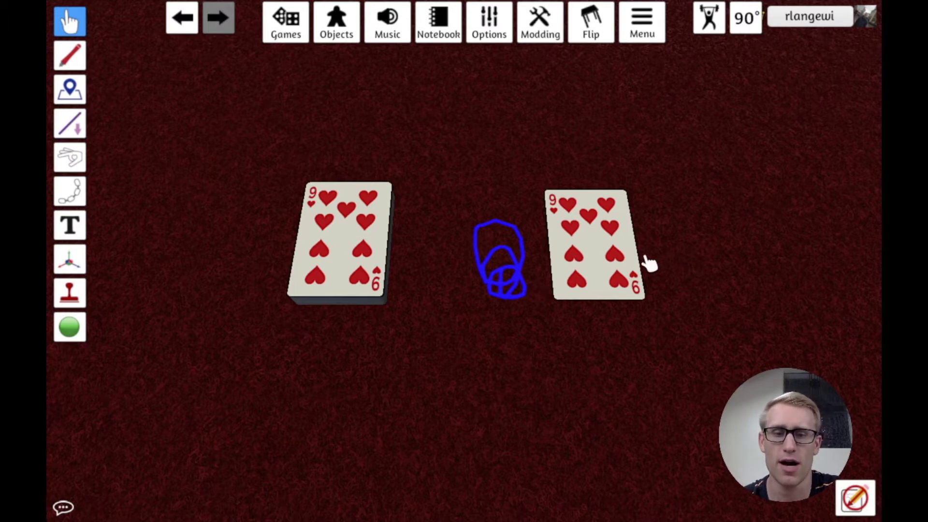
# Draw a small blue figure 8 freehand on the locked card, beside its corner 9, and return to the Grab tool
pyautogui.press('d')
pyautogui.press('w')
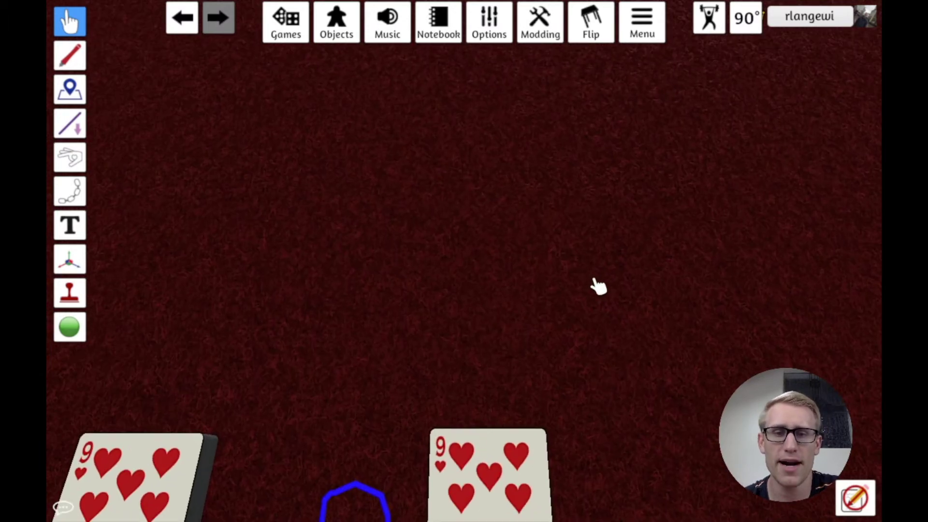
pyautogui.press('s')
pyautogui.scroll(1, 598, 286)
pyautogui.press('F2')
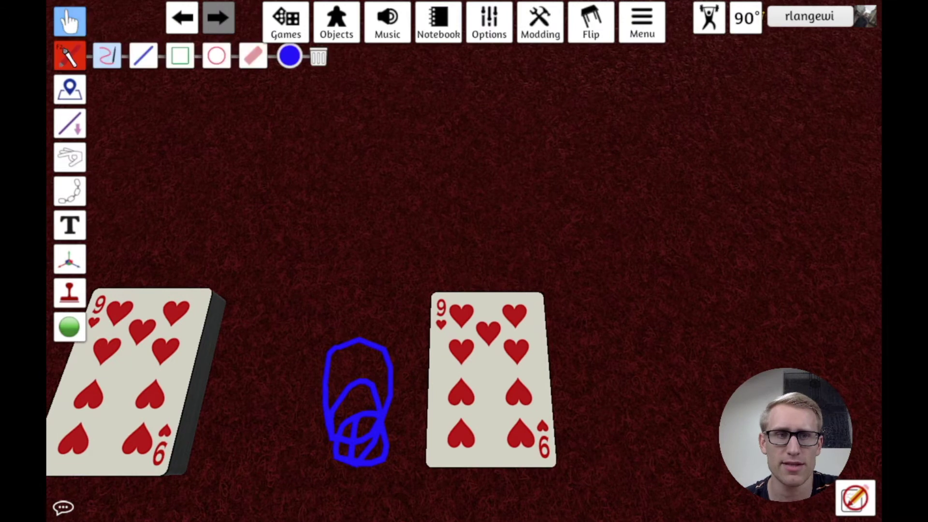
pyautogui.click(68, 55)
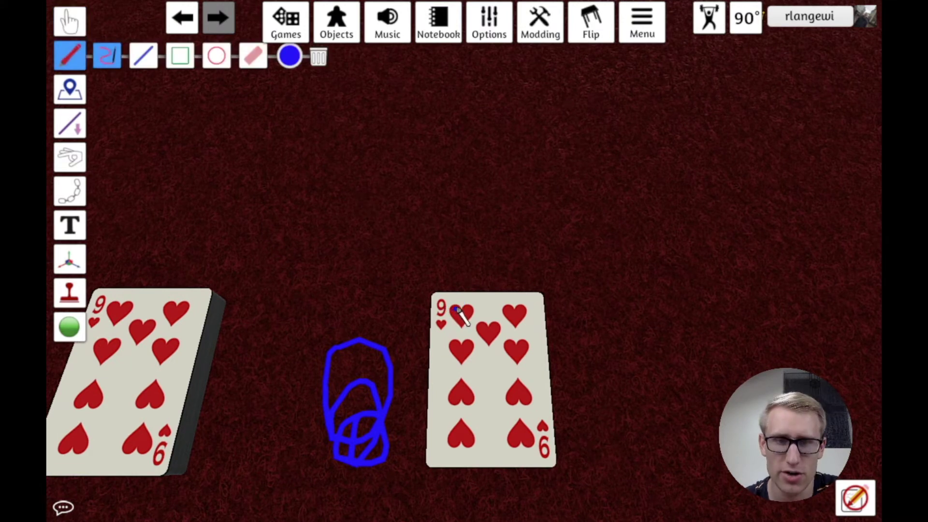
pyautogui.moveTo(460, 304); pyautogui.dragTo(456, 310)
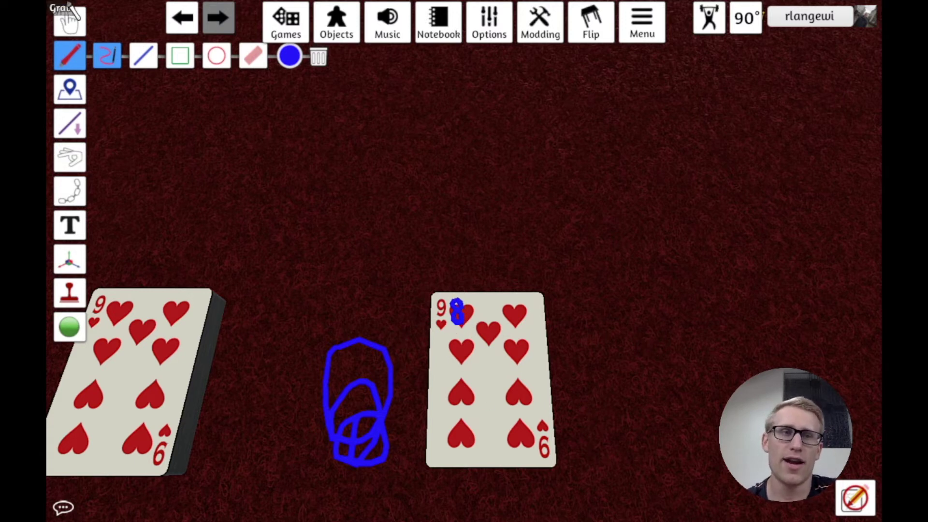
pyautogui.click(69, 21)
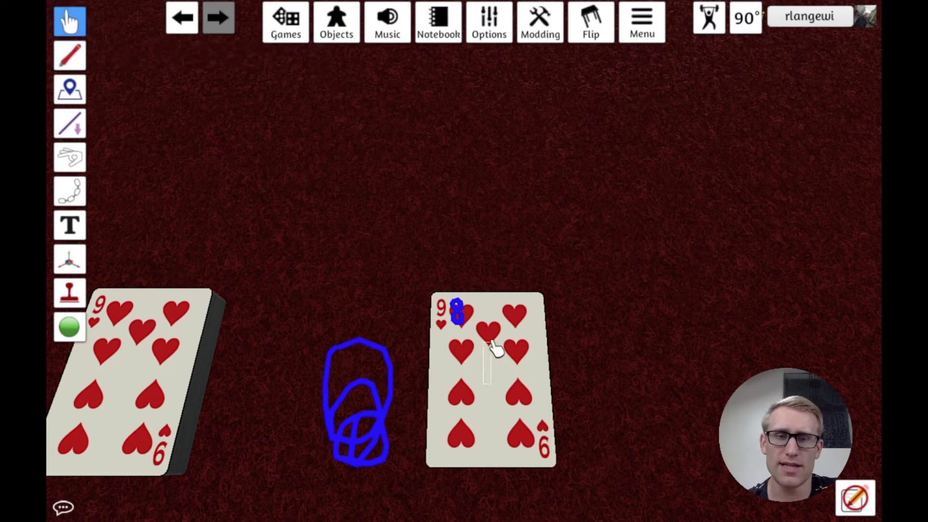
# Move the marked nine of hearts a little farther up the table and flip it over and back repeatedly
pyautogui.moveTo(496, 347); pyautogui.dragTo(492, 289)
pyautogui.press('f')
pyautogui.press('f')
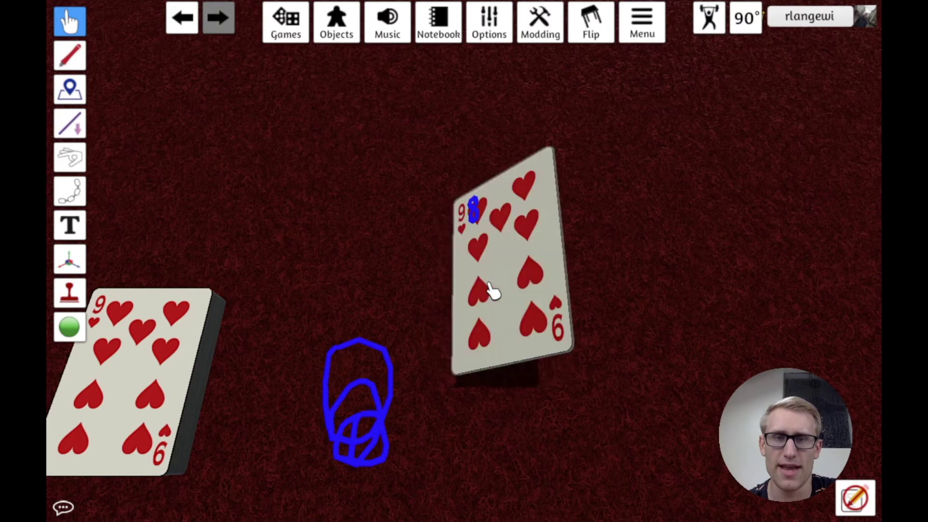
pyautogui.press('f')
pyautogui.press('f')
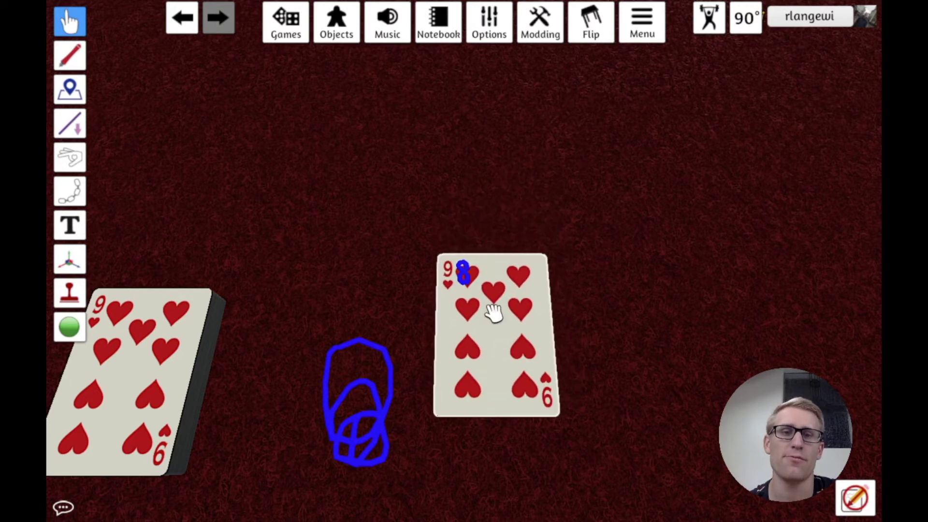
# Slide the marked nine of hearts farther up the table, then bring it partway back
pyautogui.scroll(-2, 493, 313)
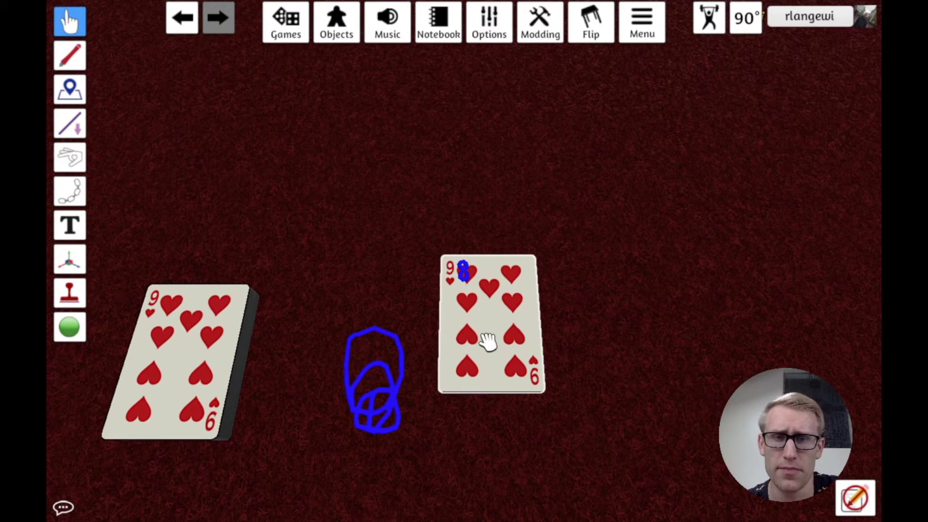
pyautogui.moveTo(487, 337); pyautogui.dragTo(485, 287)
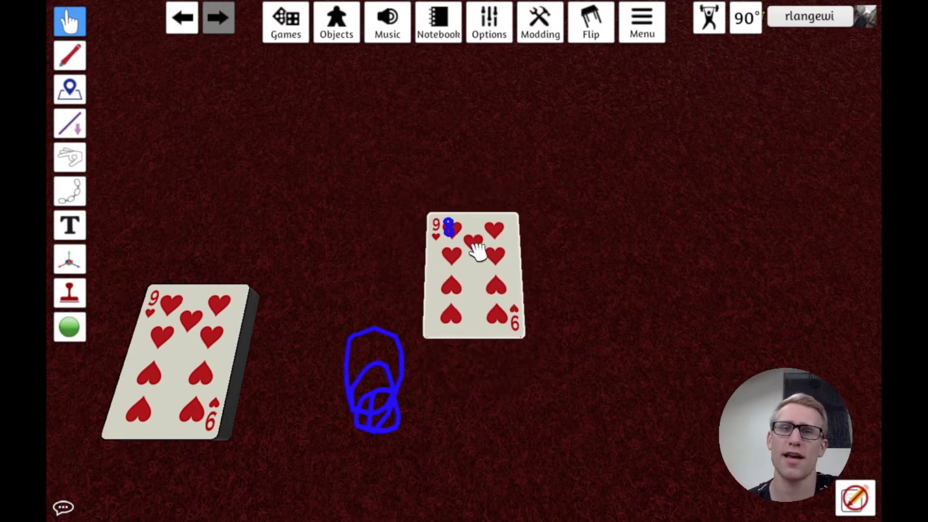
pyautogui.moveTo(470, 242); pyautogui.dragTo(485, 269)
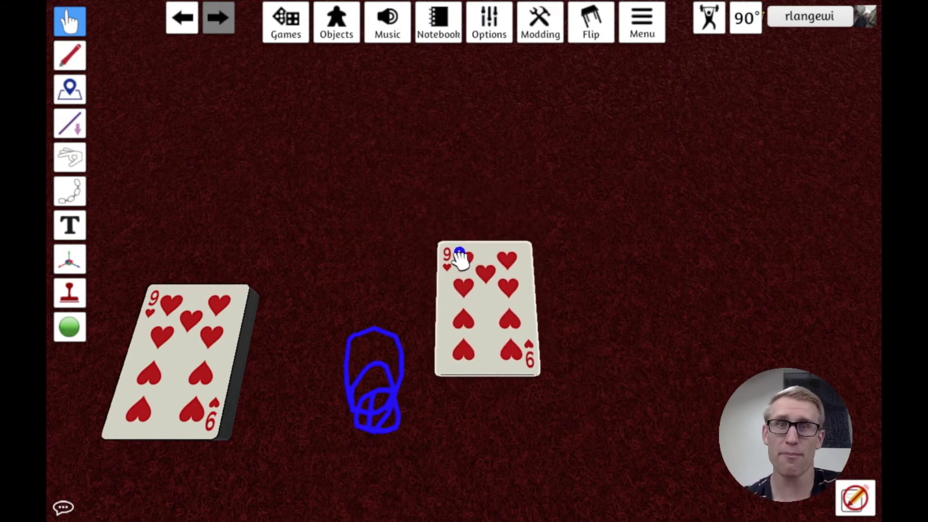
pyautogui.press('Tab')
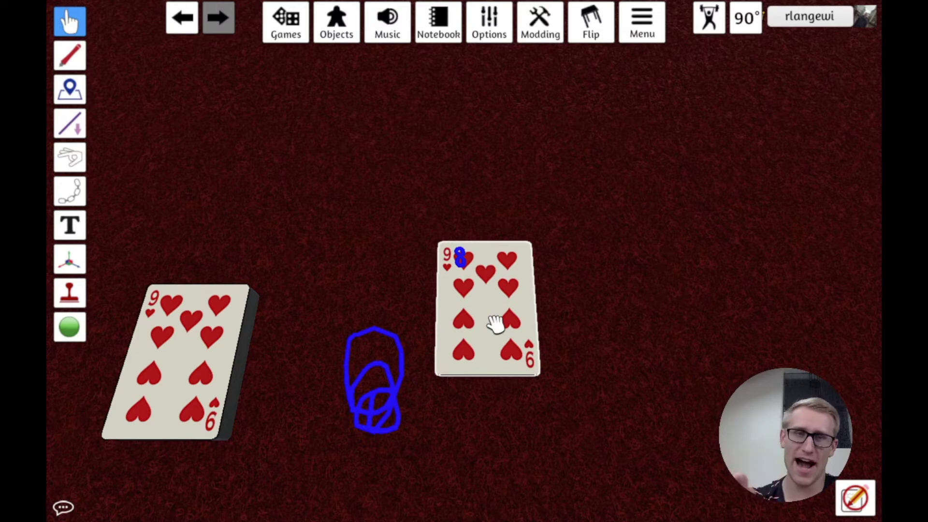
# Nudge the nine of hearts slightly sideways and inspect the blue 8 drawn on it at close range
pyautogui.scroll(3, 495, 323)
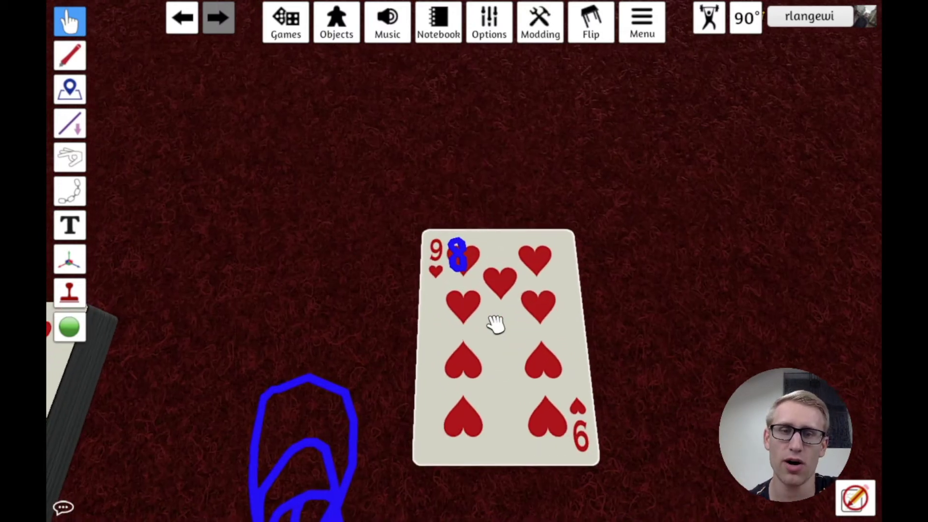
pyautogui.scroll(1, 471, 285)
pyautogui.scroll(-2, 476, 290)
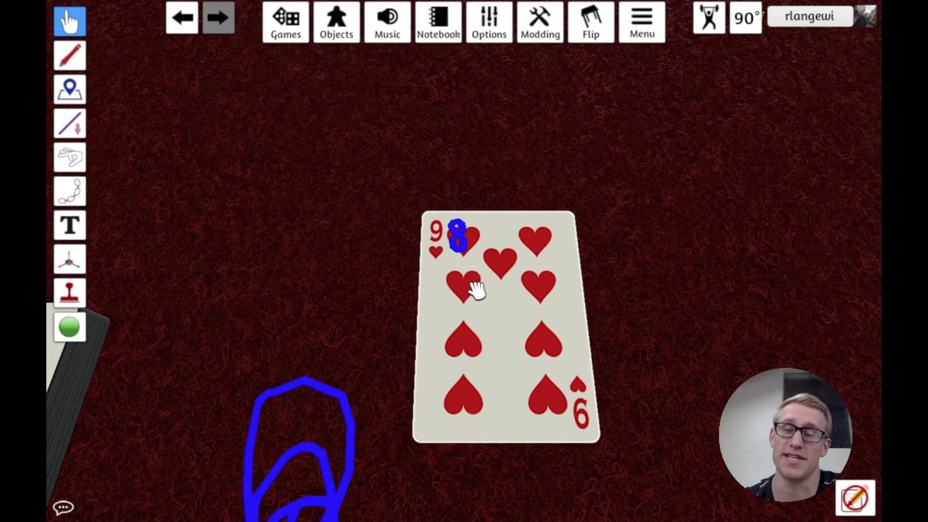
pyautogui.moveTo(497, 321); pyautogui.dragTo(486, 319)
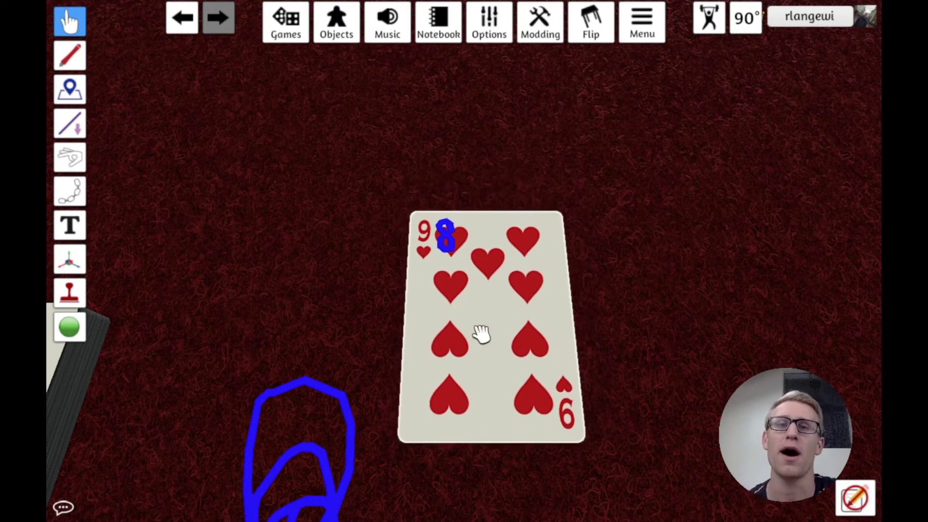
pyautogui.scroll(-2, 481, 334)
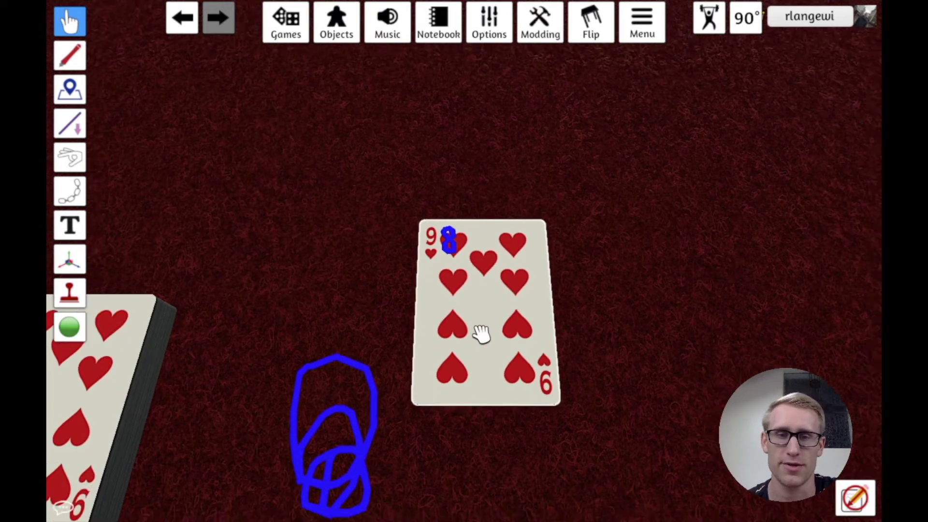
pyautogui.scroll(1, 480, 334)
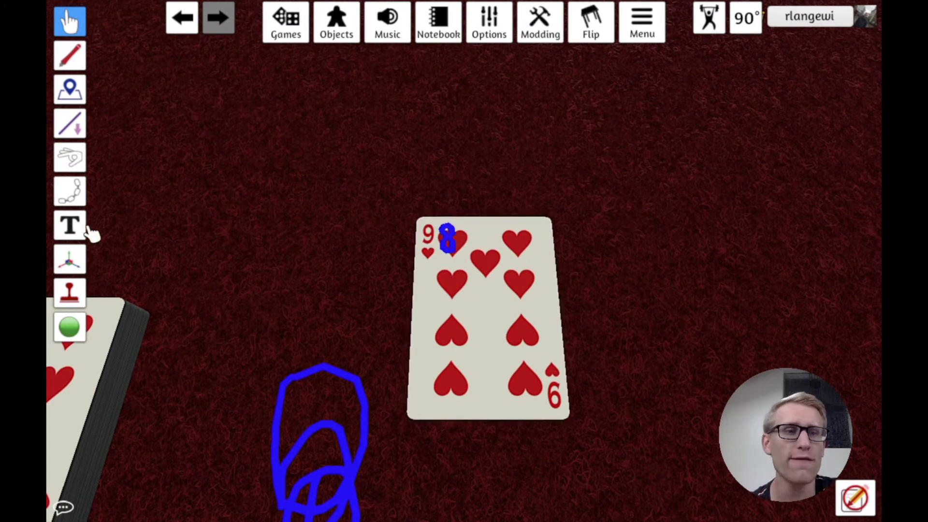
# Place a text label reading 8 on the empty table beyond the blue scribble, reducing its text size
pyautogui.click(70, 225)
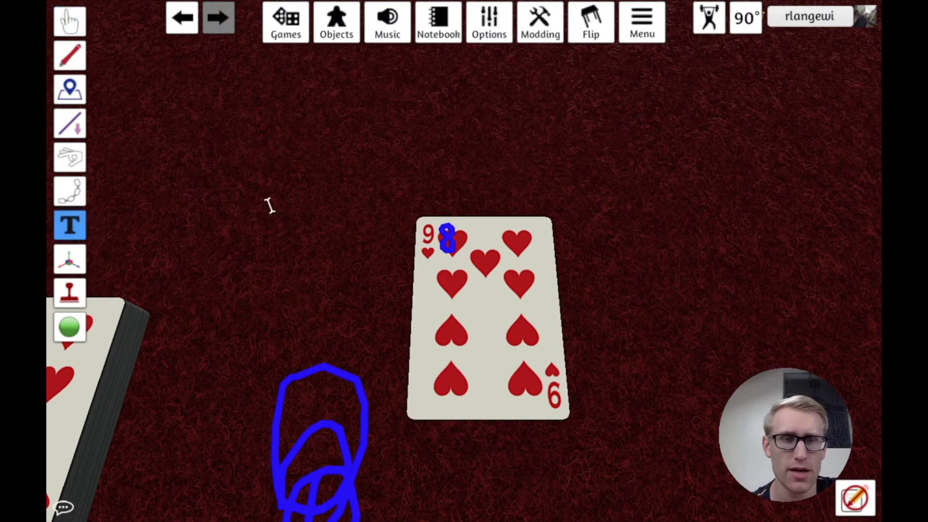
pyautogui.click(251, 195)
pyautogui.click(161, 131)
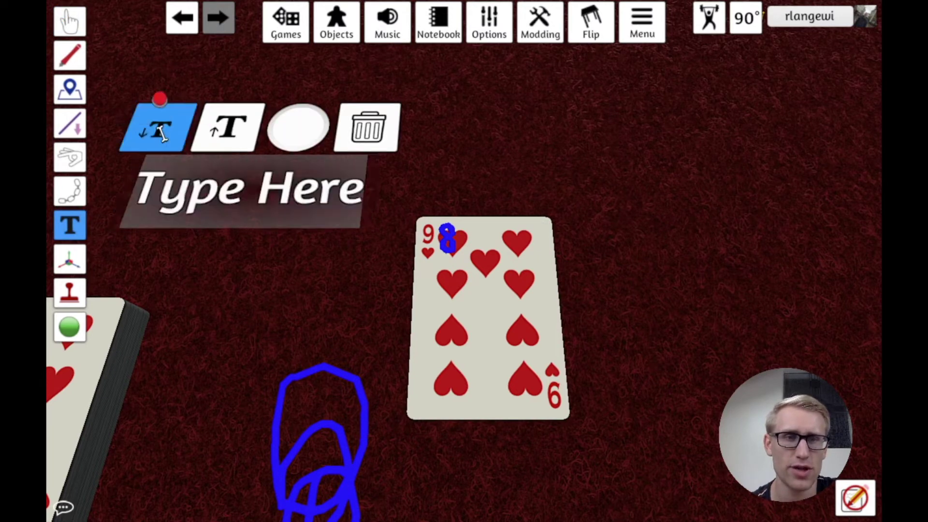
pyautogui.click(260, 185)
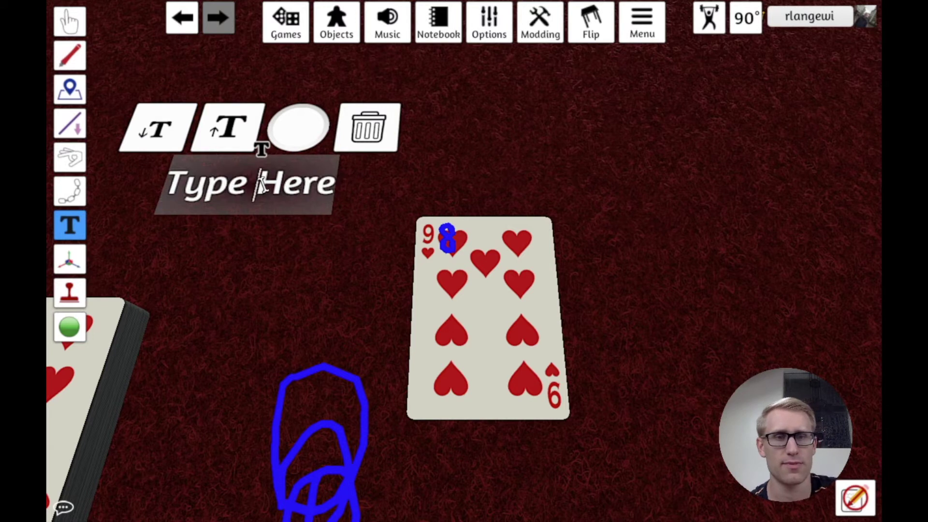
pyautogui.write('8')
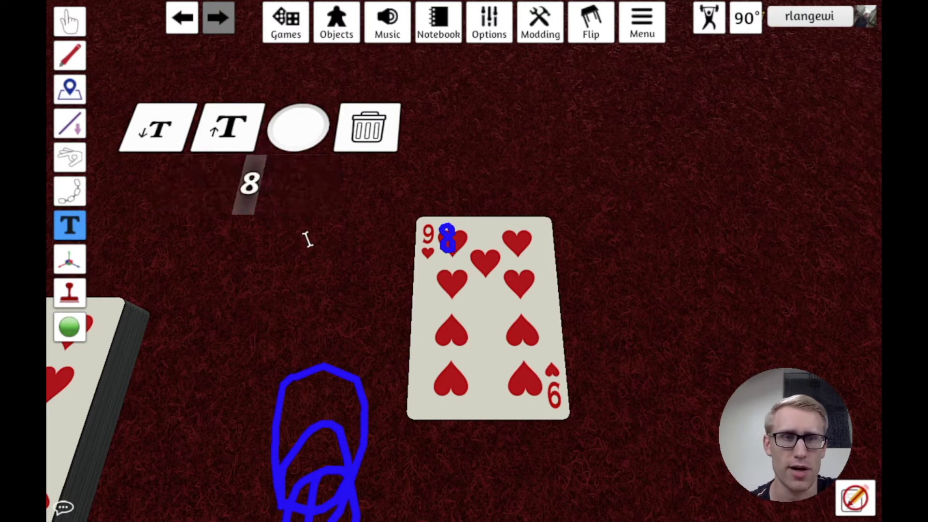
pyautogui.click(307, 236)
pyautogui.click(415, 165)
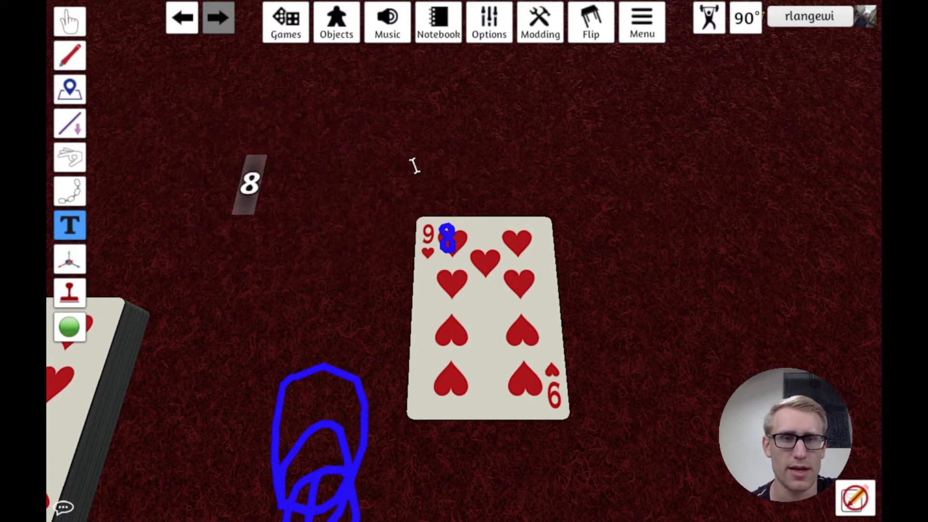
# Return to the Grab tool and shift the nine of hearts slightly away from the new text label
pyautogui.moveTo(73, 227)
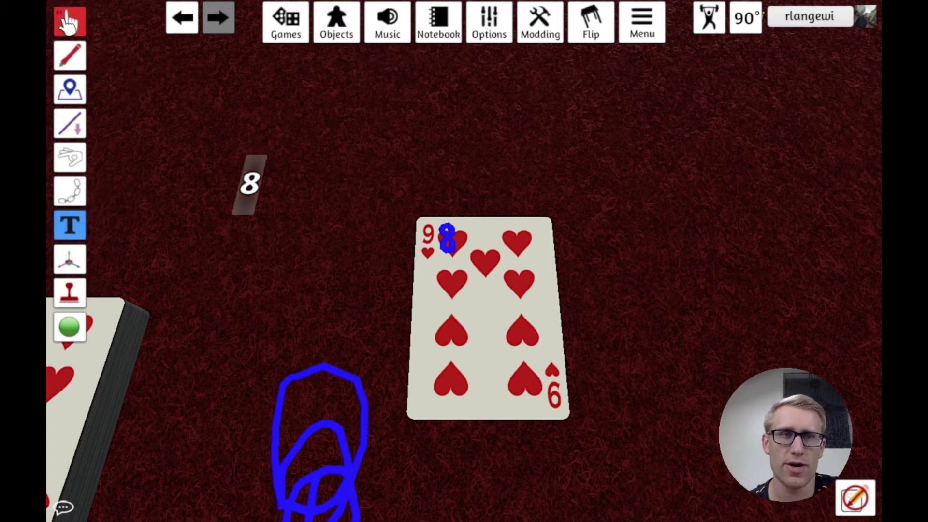
pyautogui.click(68, 21)
pyautogui.moveTo(507, 366); pyautogui.dragTo(513, 355)
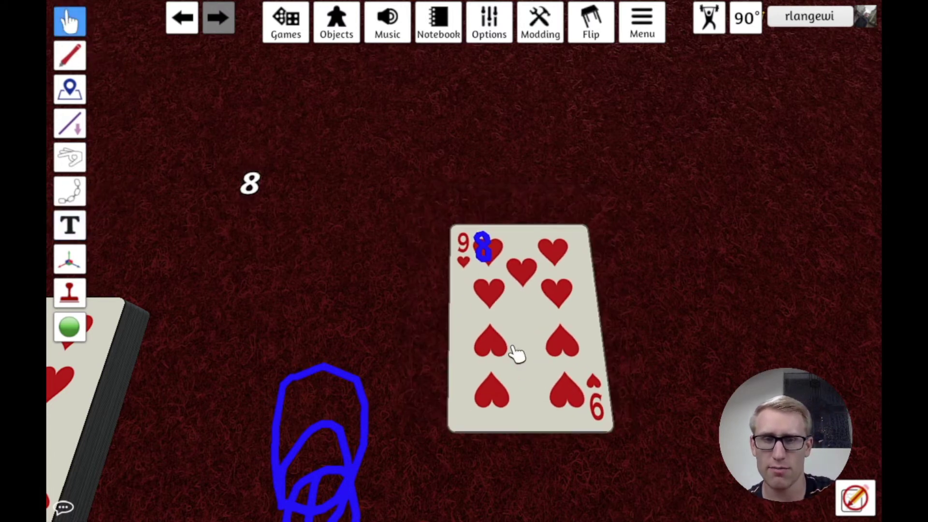
# Place a second text label reading 8 over the middle of the nine of hearts and shrink it several sizes
pyautogui.click(69, 227)
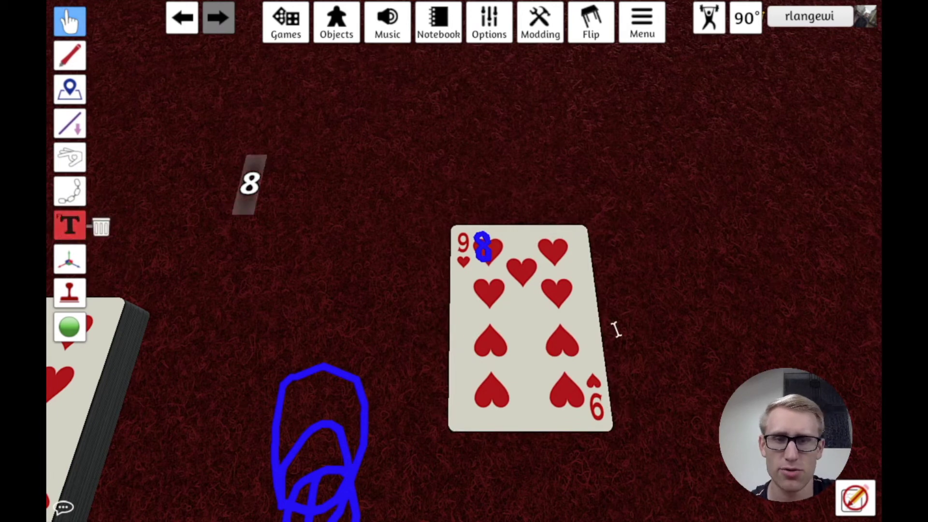
pyautogui.click(508, 332)
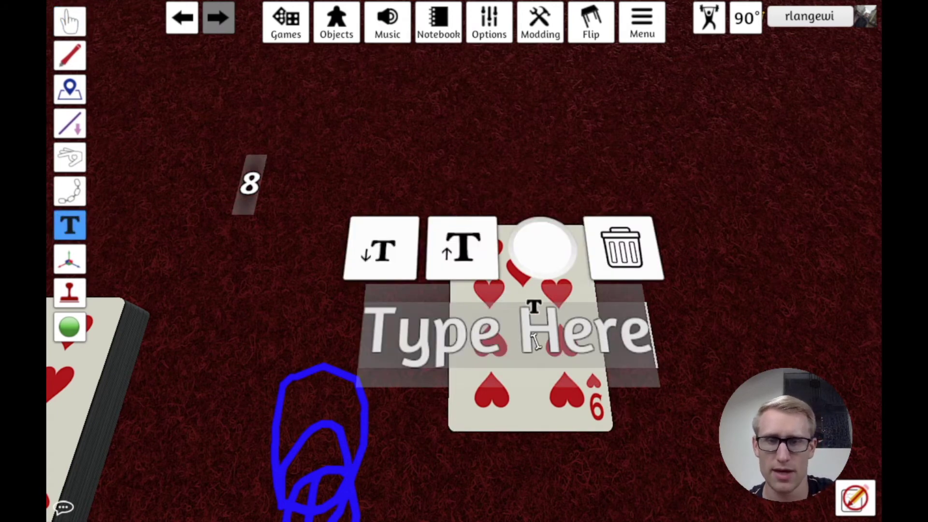
pyautogui.write('8')
pyautogui.click(382, 258)
pyautogui.click(384, 261)
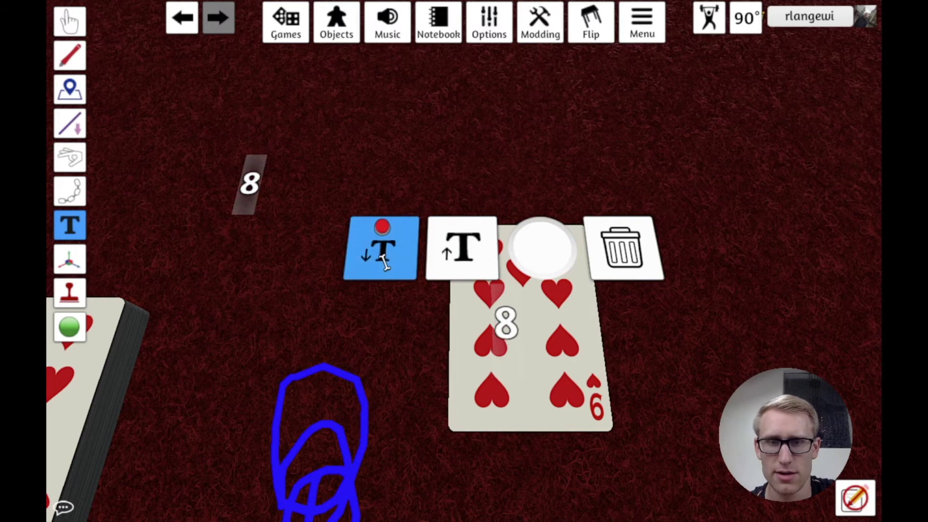
pyautogui.click(384, 261)
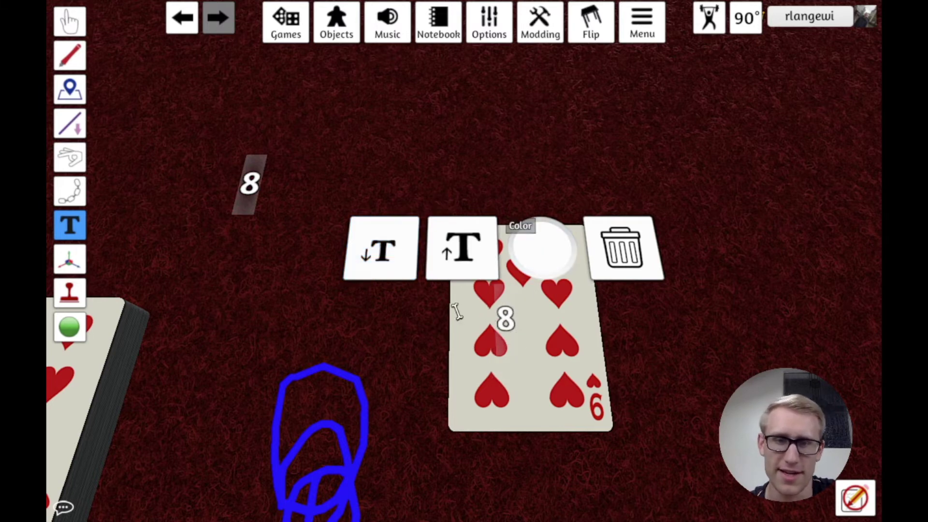
pyautogui.click(503, 296)
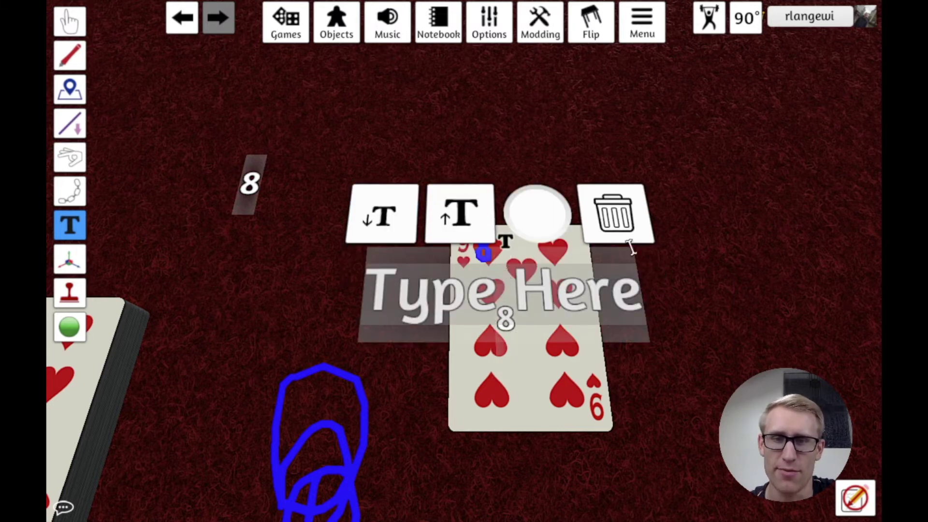
pyautogui.click(610, 212)
pyautogui.click(505, 319)
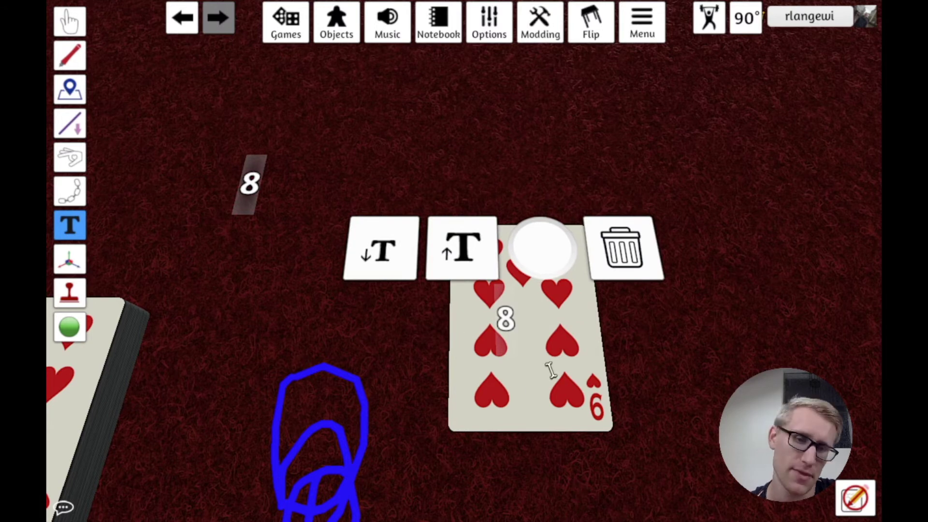
# Switch back to the Grab tool and pull the nine of hearts out from under the text label
pyautogui.click(71, 21)
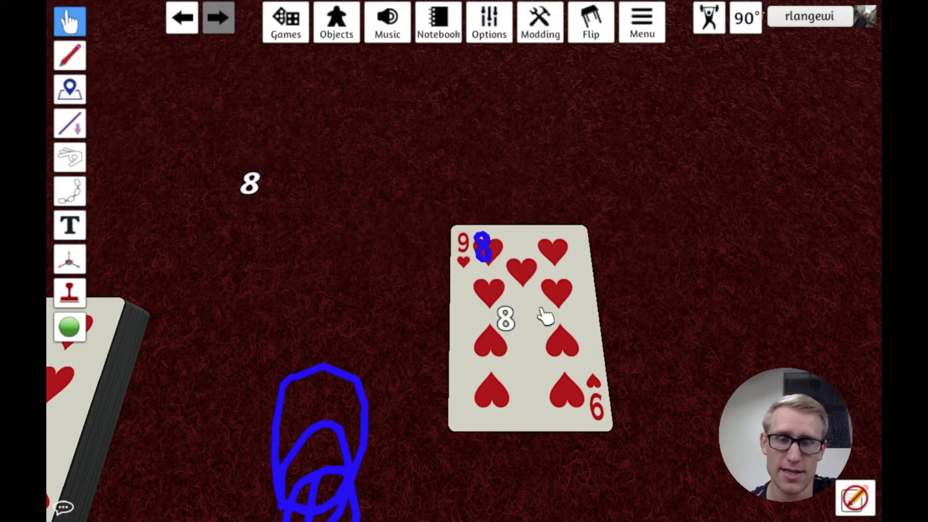
pyautogui.moveTo(546, 317); pyautogui.dragTo(628, 269)
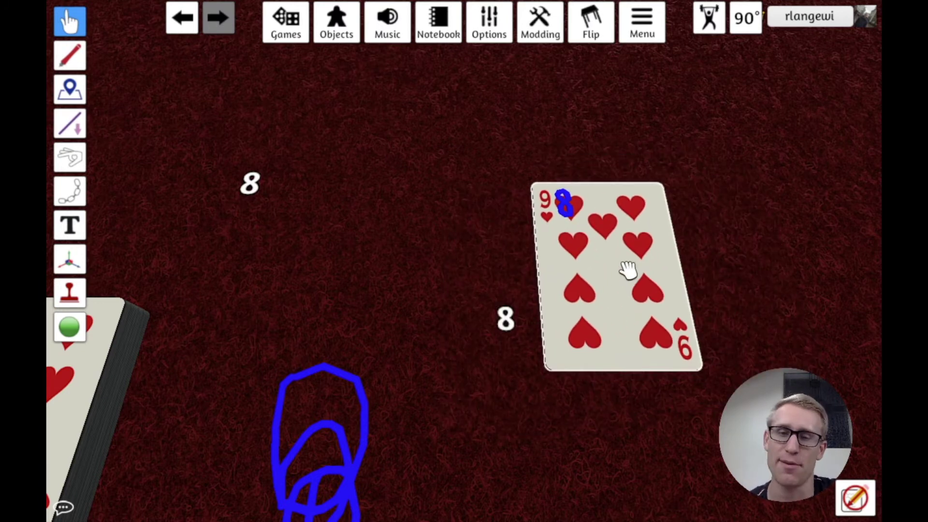
pyautogui.moveTo(625, 271); pyautogui.dragTo(620, 296)
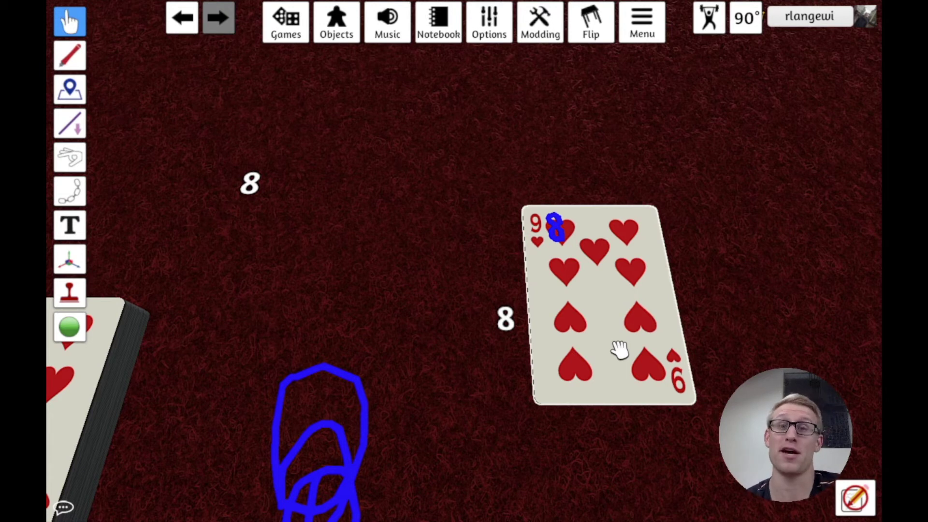
# Look over the Text tool and the Draw tool's line, box and circle options, staying with the Grab tool
pyautogui.click(69, 225)
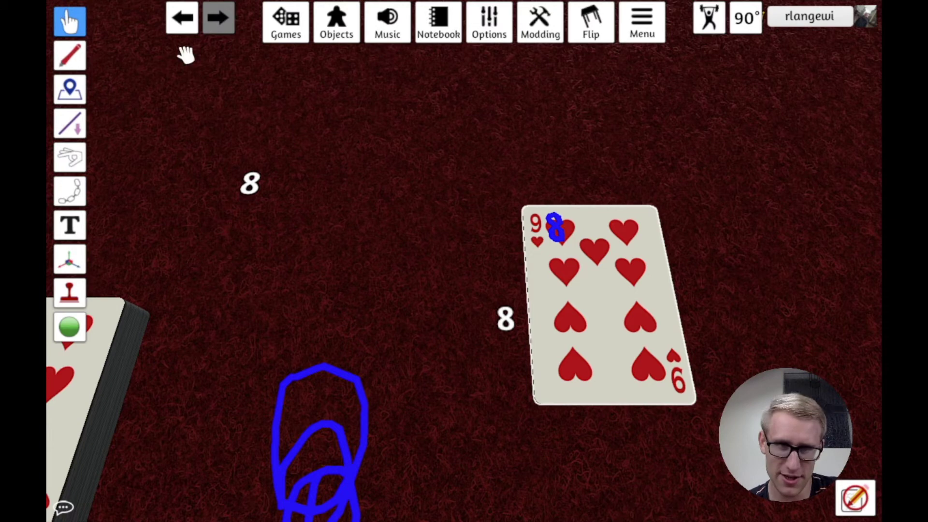
pyautogui.scroll(-2, 646, 278)
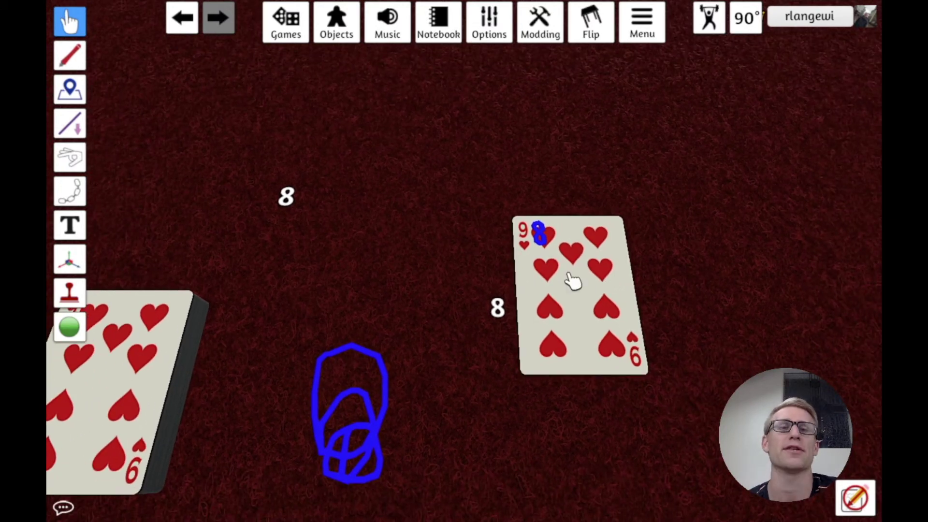
pyautogui.moveTo(70, 54)
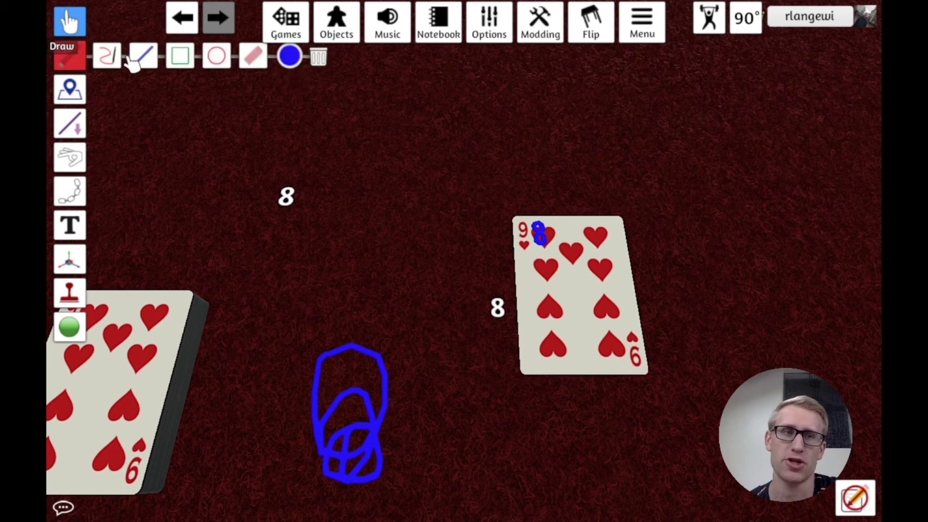
pyautogui.click(142, 59)
pyautogui.click(194, 61)
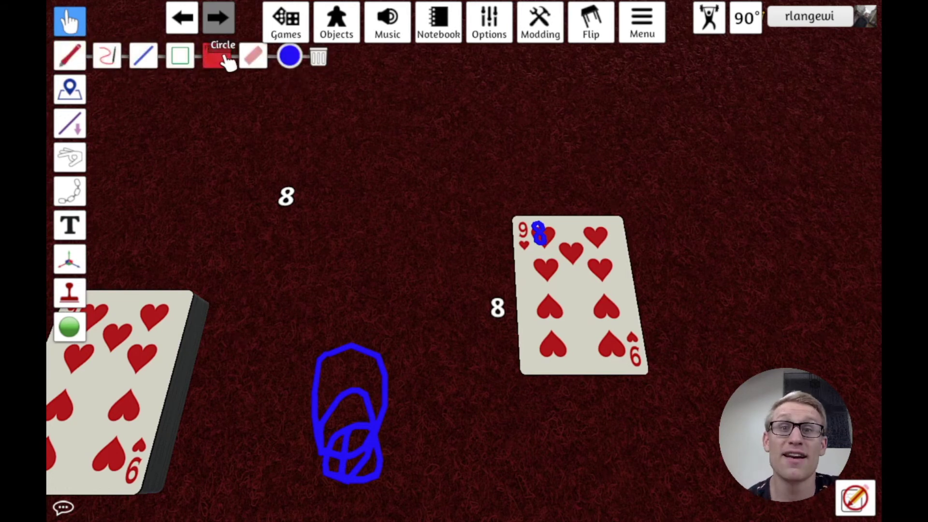
pyautogui.click(217, 57)
pyautogui.click(70, 22)
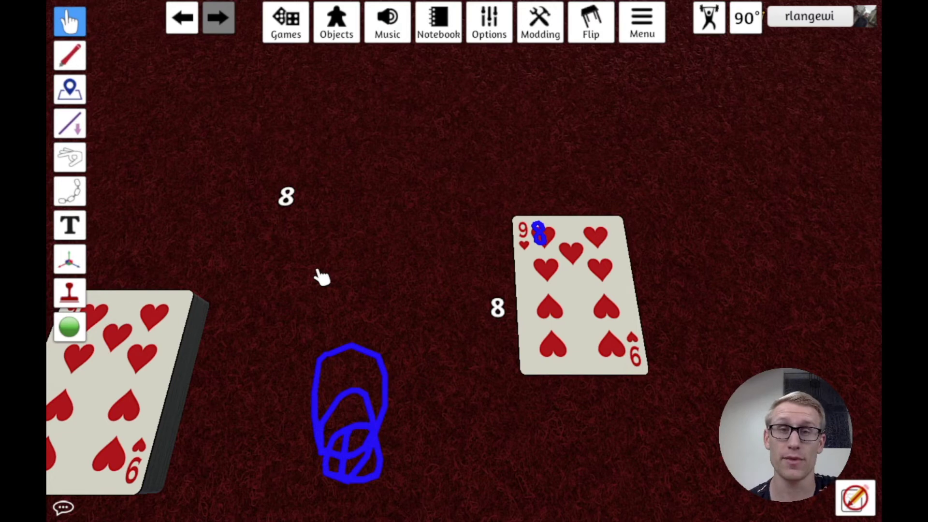
# Start a new custom decal with the Decal tool and name it Star
pyautogui.scroll(-1, 321, 277)
pyautogui.press('s')
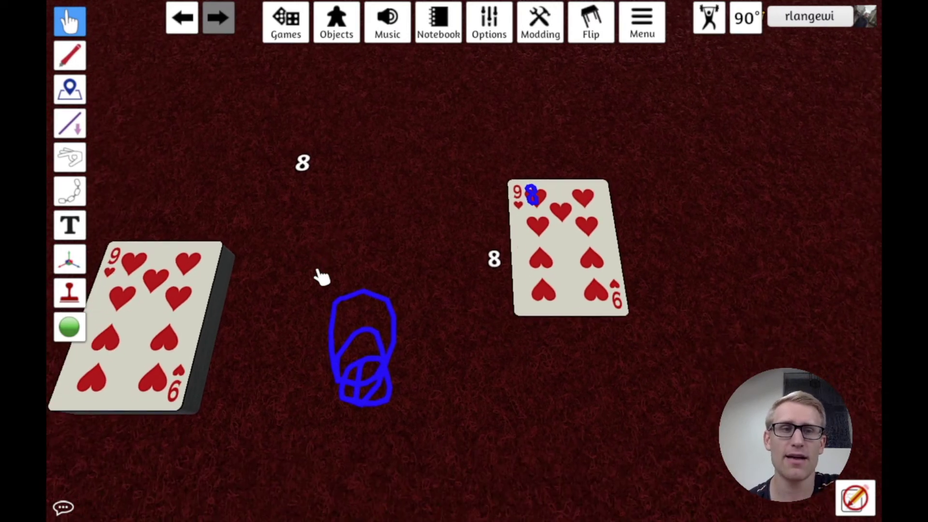
pyautogui.press('w')
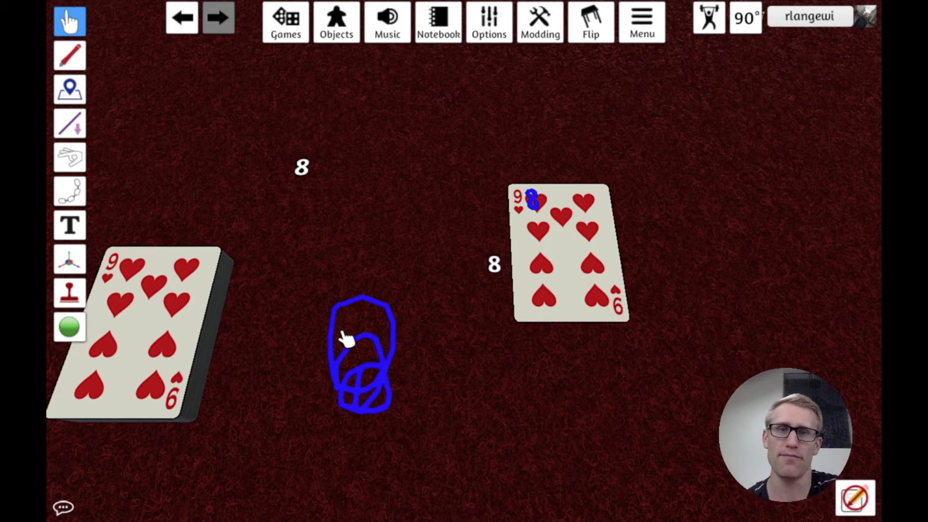
pyautogui.click(70, 301)
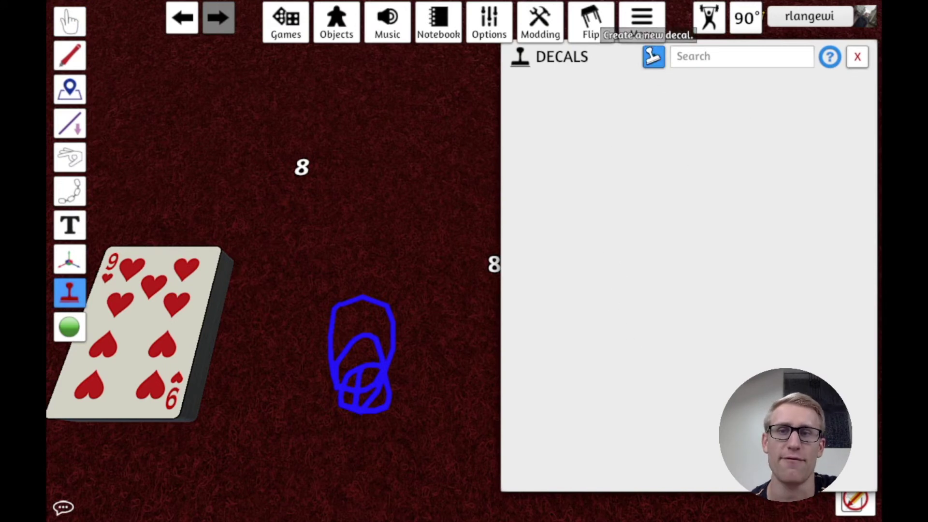
pyautogui.click(653, 58)
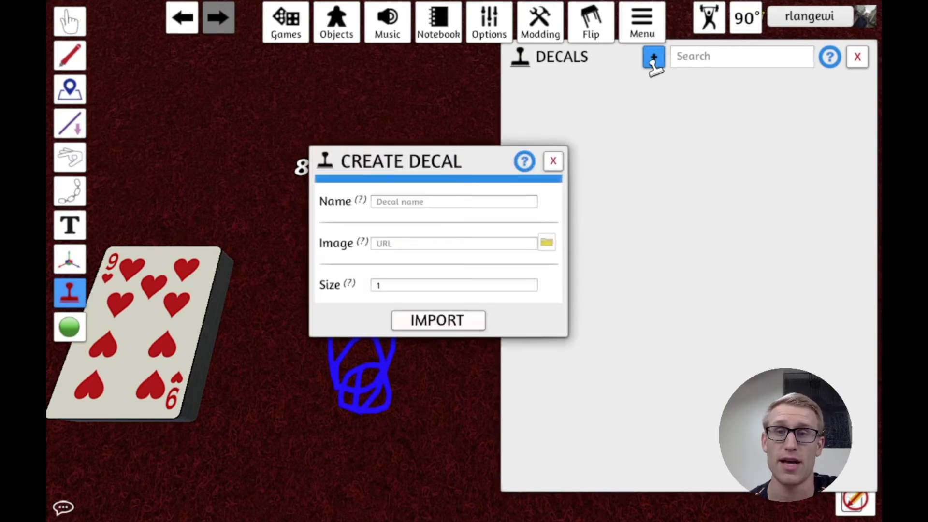
pyautogui.click(413, 202)
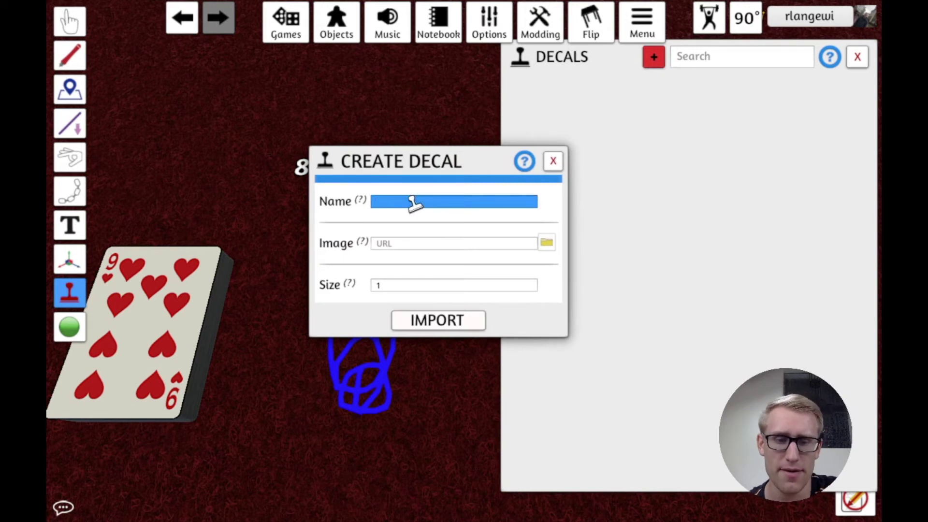
# Use ability_star.png from the Desktop as the decal's image, loaded as a local file, and import the decal at size 1
pyautogui.click(546, 244)
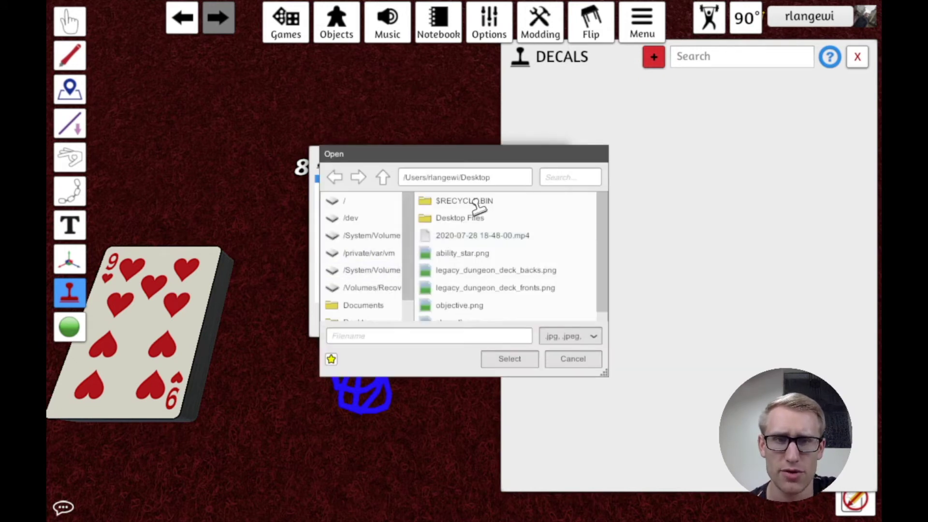
pyautogui.scroll(-1, 555, 279)
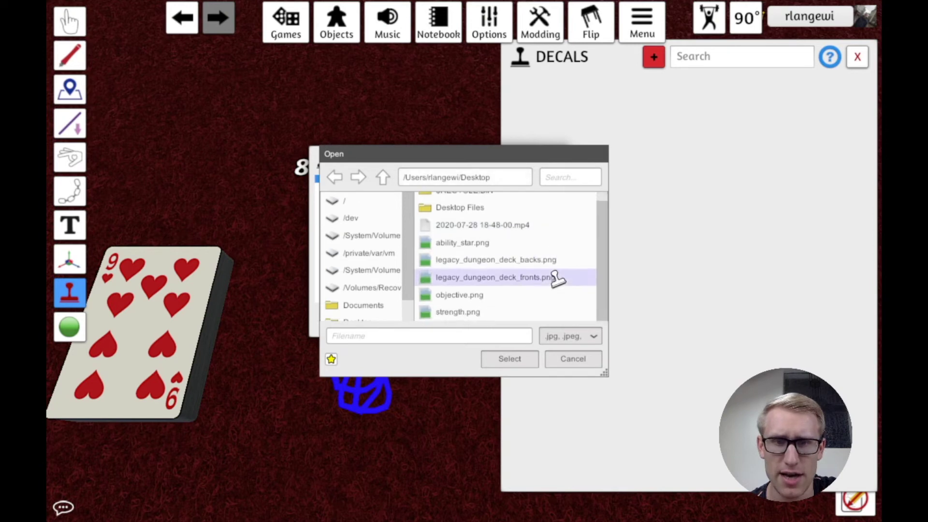
pyautogui.click(480, 244)
pyautogui.click(509, 359)
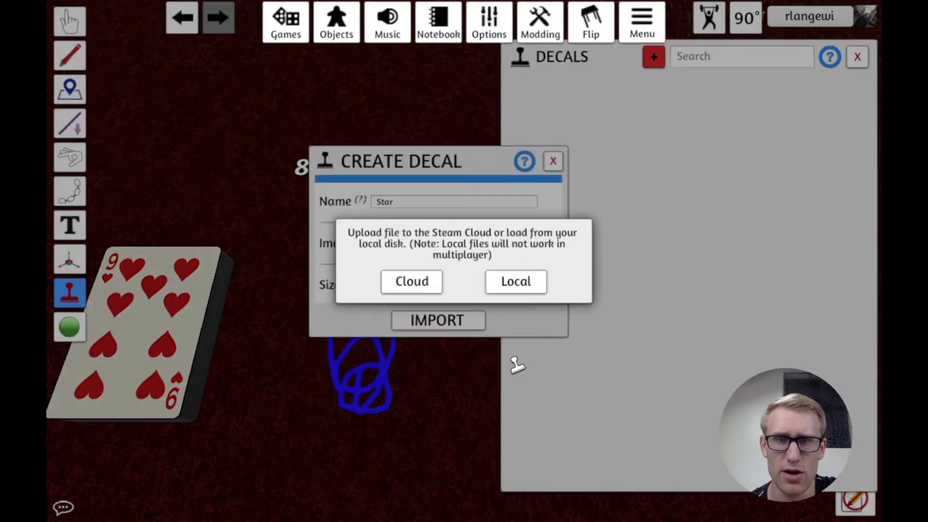
pyautogui.click(516, 281)
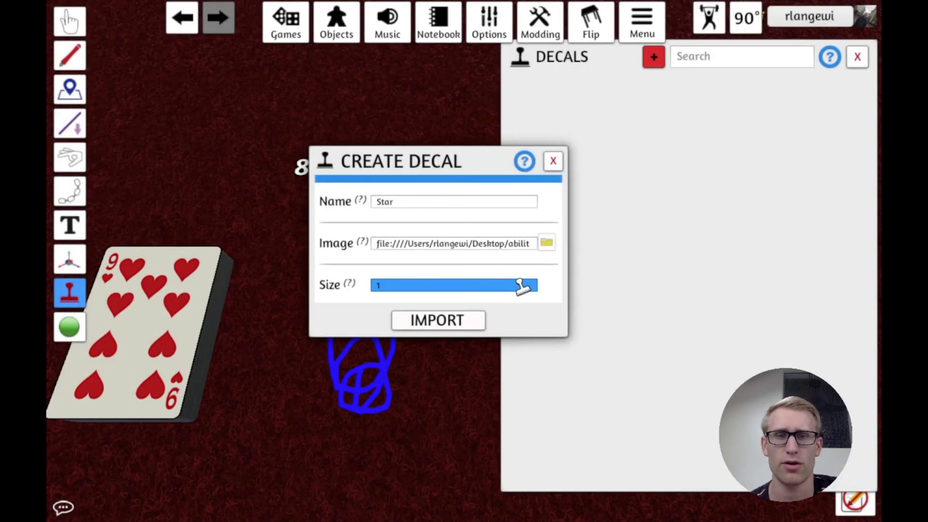
pyautogui.click(444, 322)
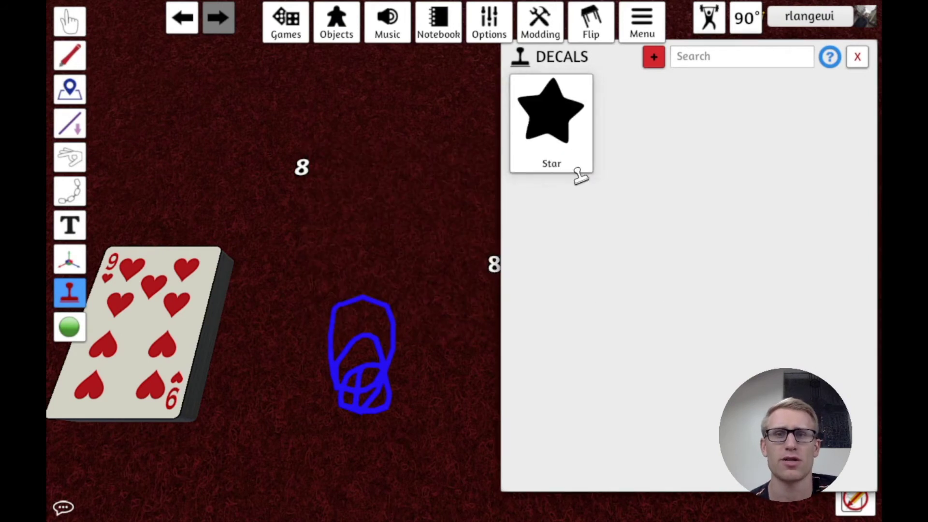
# Select the Star decal in the decal library as the one to stamp
pyautogui.click(579, 113)
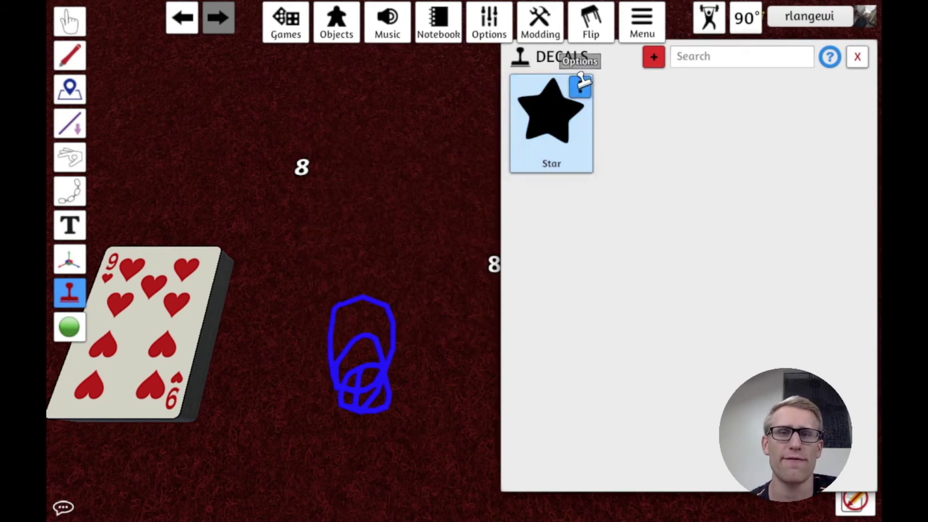
pyautogui.click(580, 86)
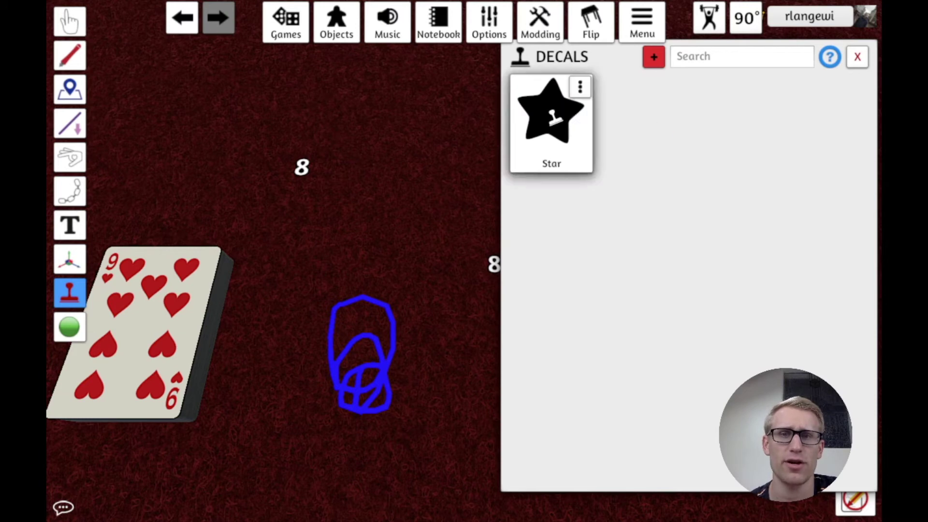
pyautogui.click(553, 119)
# Stamp the Star decal on the bare table just above the blue drawing
pyautogui.scroll(5, 368, 263)
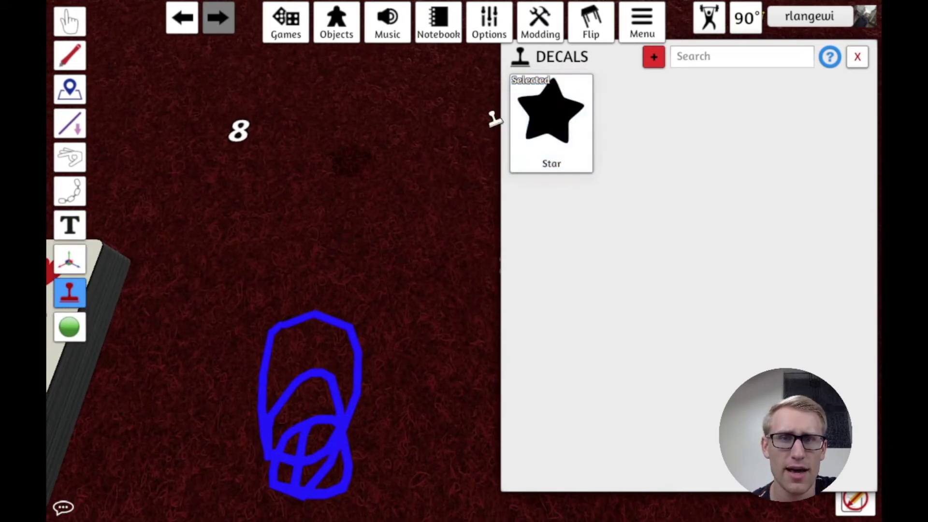
pyautogui.press('a')
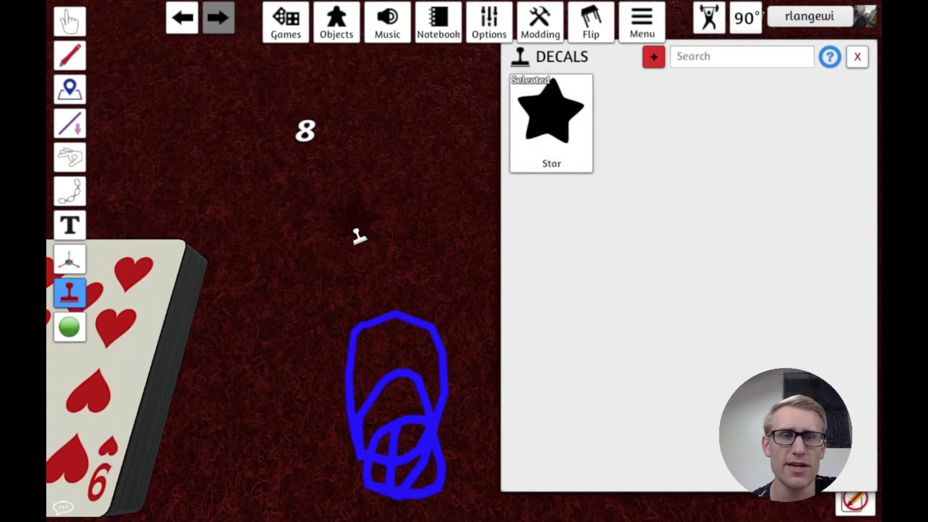
pyautogui.scroll(-1, 357, 255)
pyautogui.press('d')
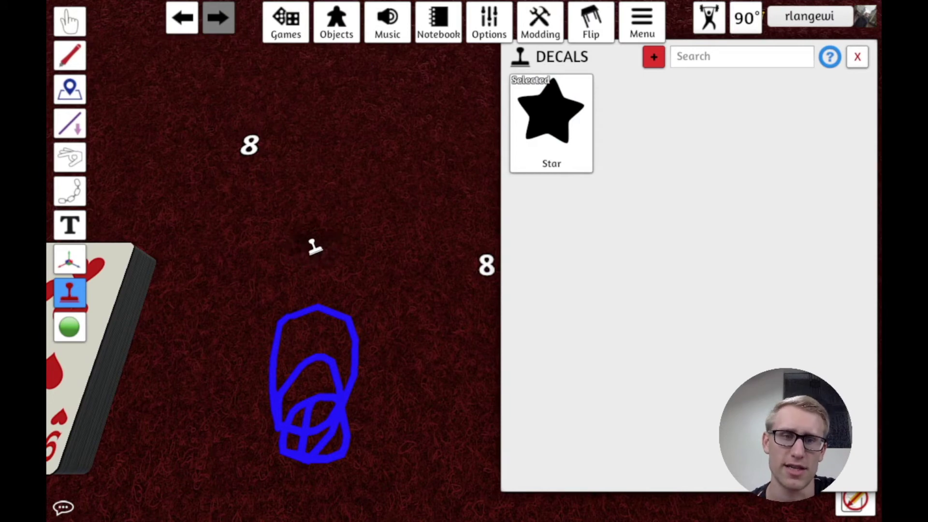
pyautogui.click(314, 247)
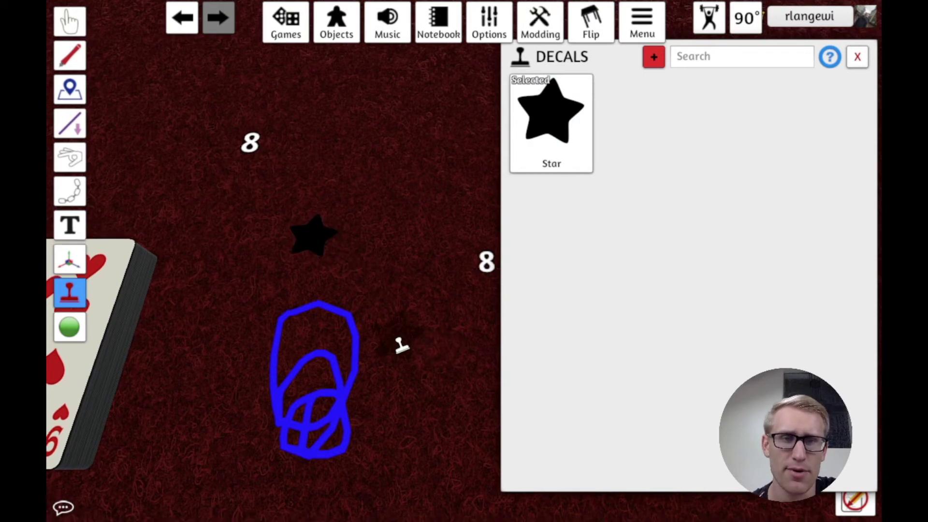
# Remove the star decal from the table surface
pyautogui.scroll(2, 401, 345)
pyautogui.scroll(-2, 402, 345)
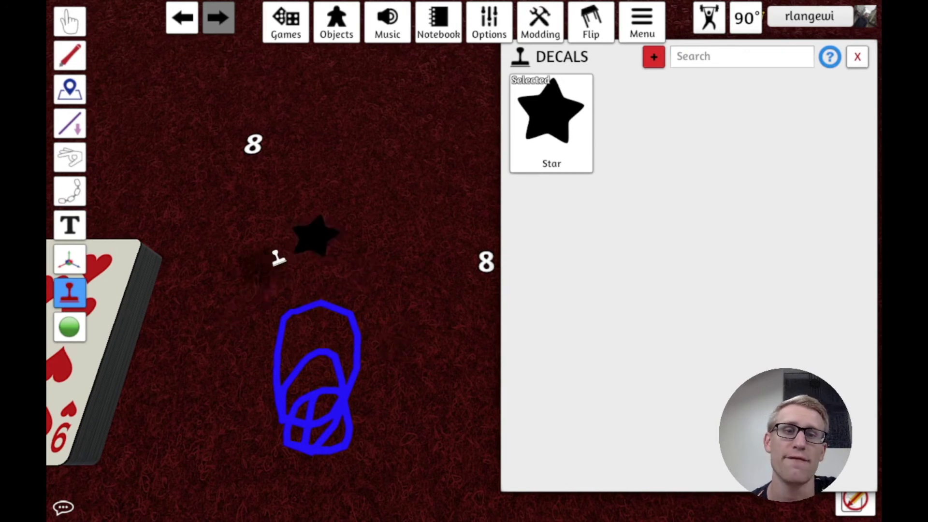
pyautogui.rightClick(310, 240)
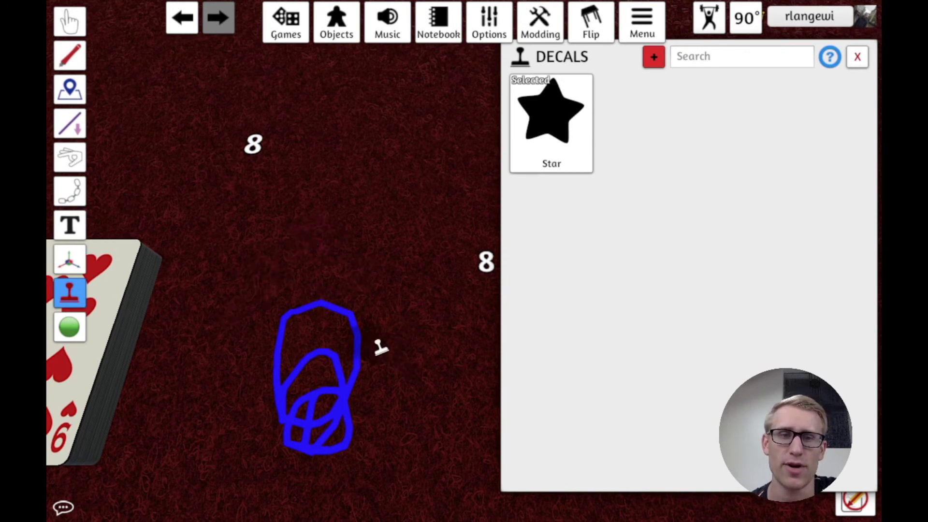
# Stamp the Star decal onto the middle of the nine of hearts
pyautogui.scroll(-3, 420, 365)
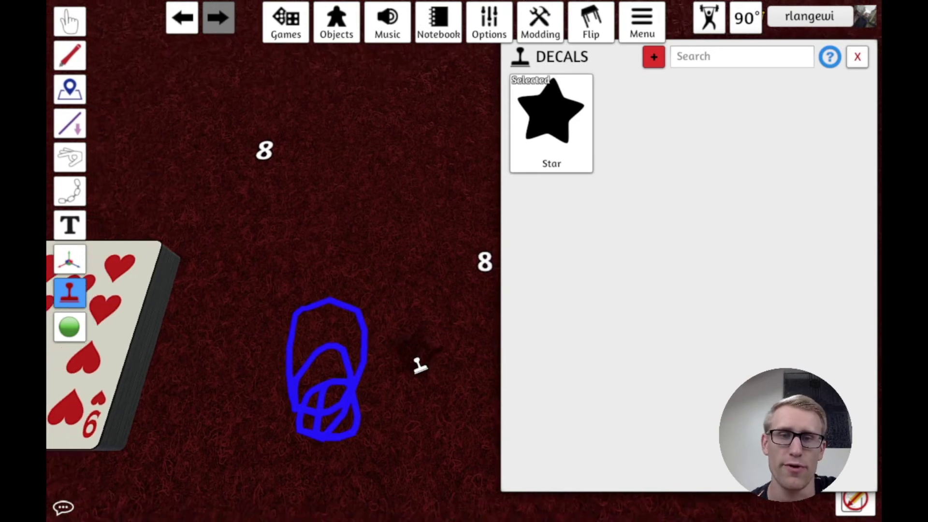
pyautogui.press('d')
pyautogui.press('d')
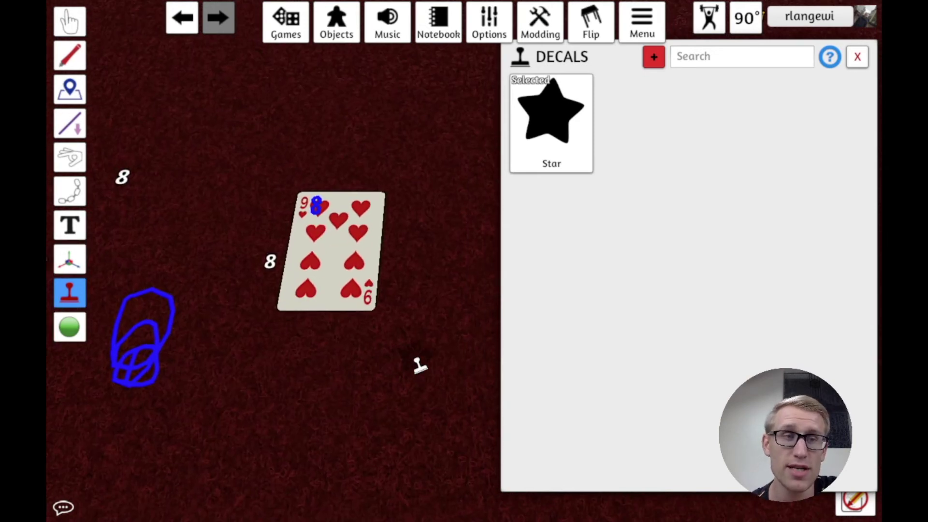
pyautogui.scroll(3, 420, 366)
pyautogui.press('a')
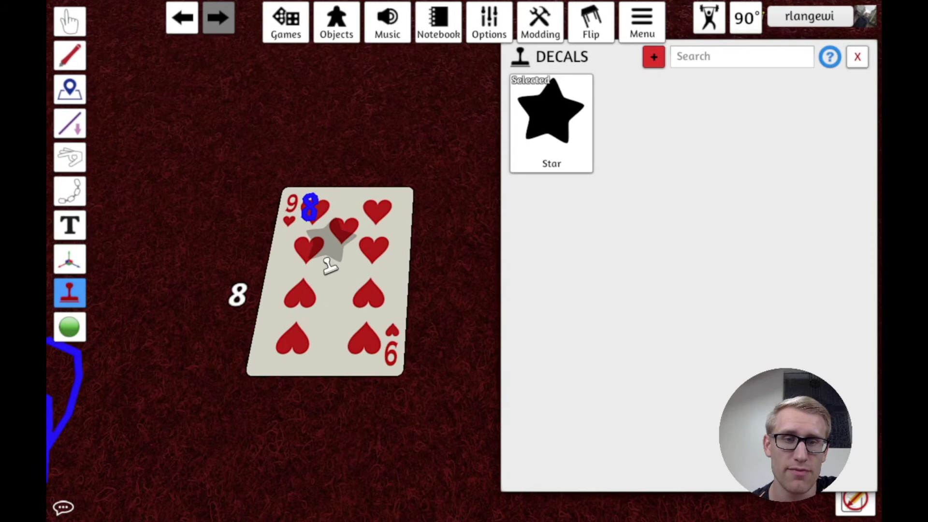
pyautogui.click(338, 269)
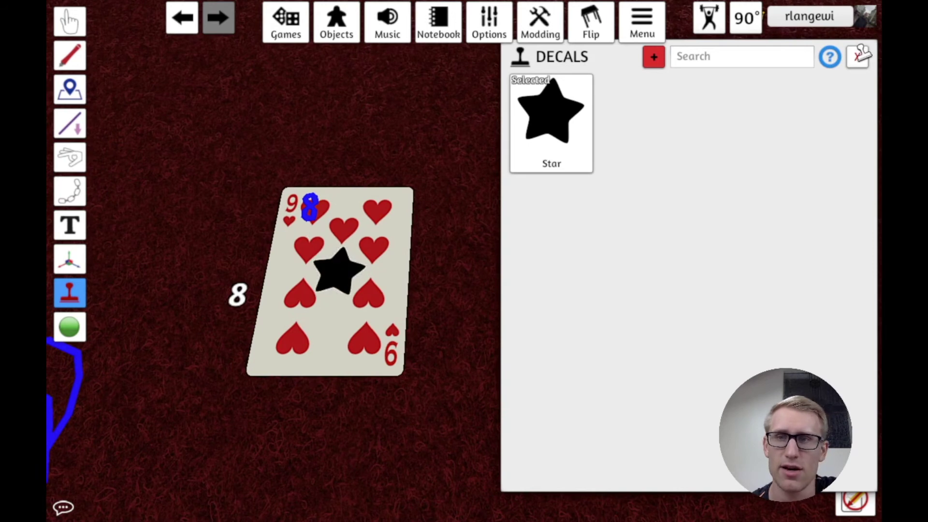
# Close the decal library, return to the Grab tool, shift the nine of hearts slightly and flip it over and back twice
pyautogui.click(858, 56)
pyautogui.click(62, 24)
pyautogui.moveTo(339, 302); pyautogui.dragTo(358, 307)
pyautogui.press('f')
pyautogui.press('f')
pyautogui.press('f')
pyautogui.press('f')
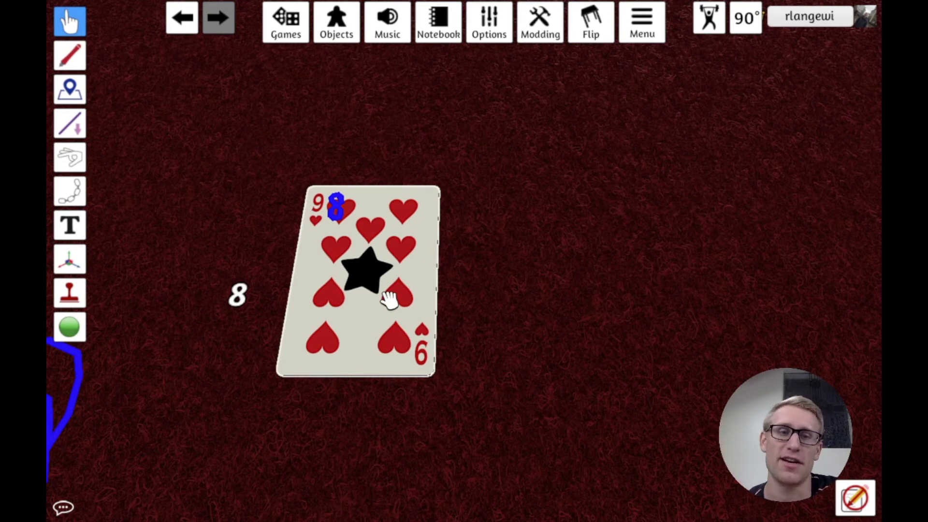
# Move the starred nine of hearts farther from the text label and flip it over and back once
pyautogui.moveTo(379, 327); pyautogui.dragTo(397, 314)
pyautogui.press('f')
pyautogui.press('f')
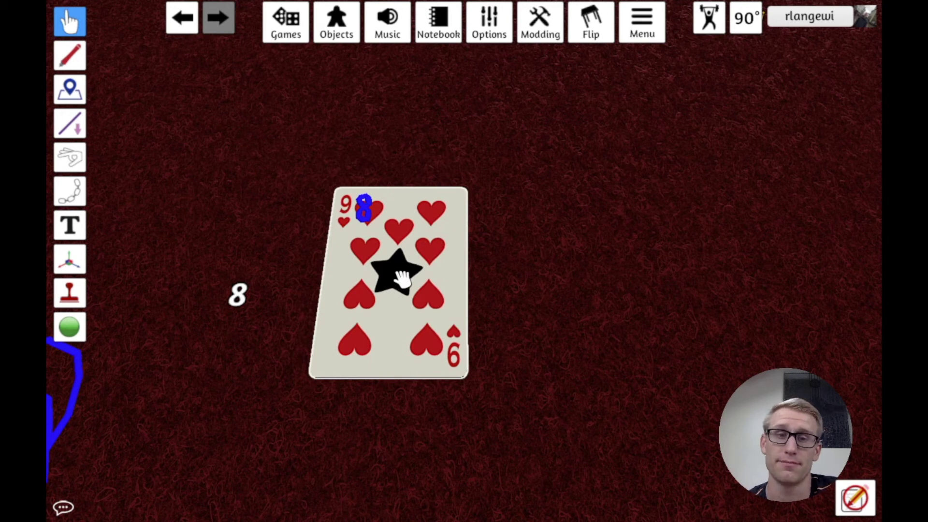
pyautogui.moveTo(401, 278); pyautogui.dragTo(385, 253)
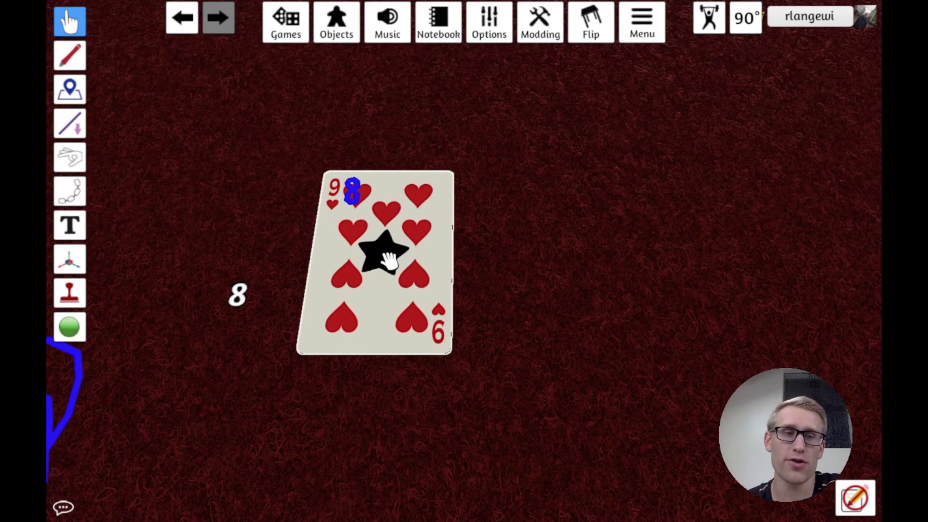
# Stamp a smaller Star decal below the large star on the nine of hearts and return to the Grab tool
pyautogui.scroll(-3, 175, 330)
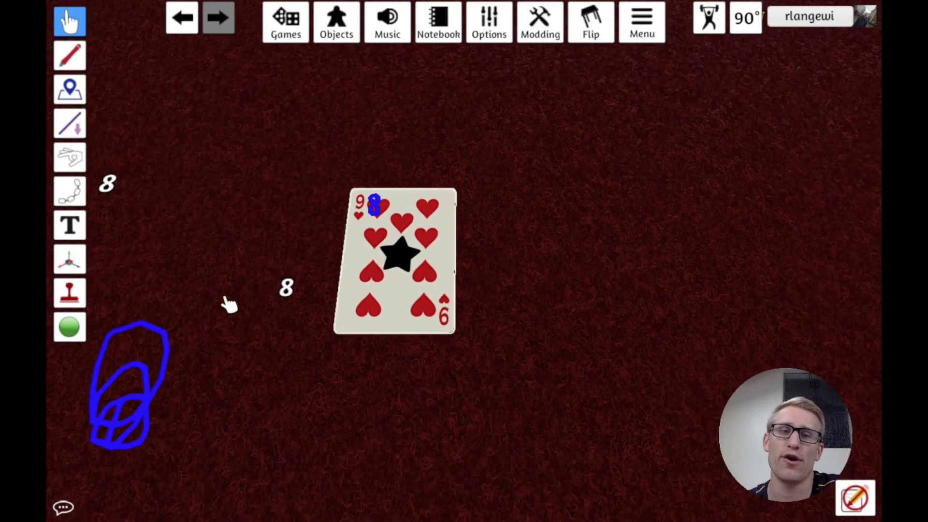
pyautogui.click(80, 294)
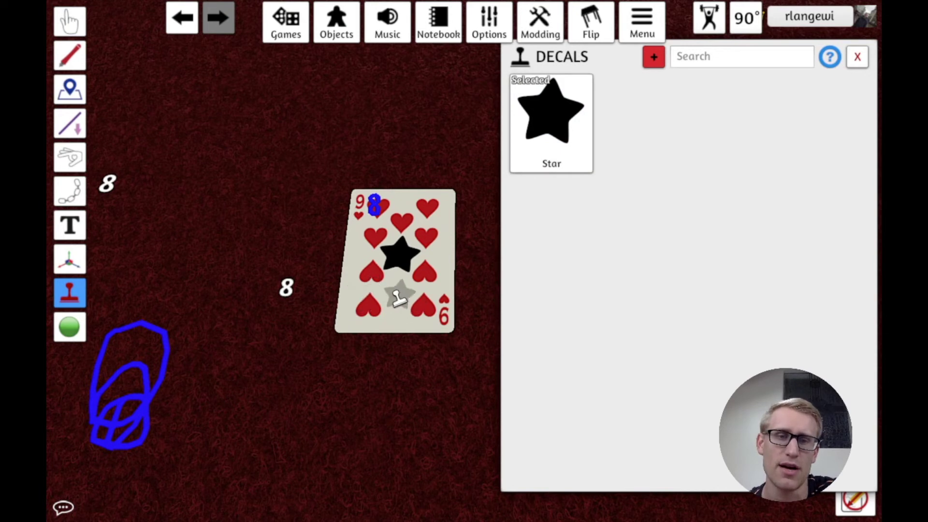
pyautogui.click(856, 57)
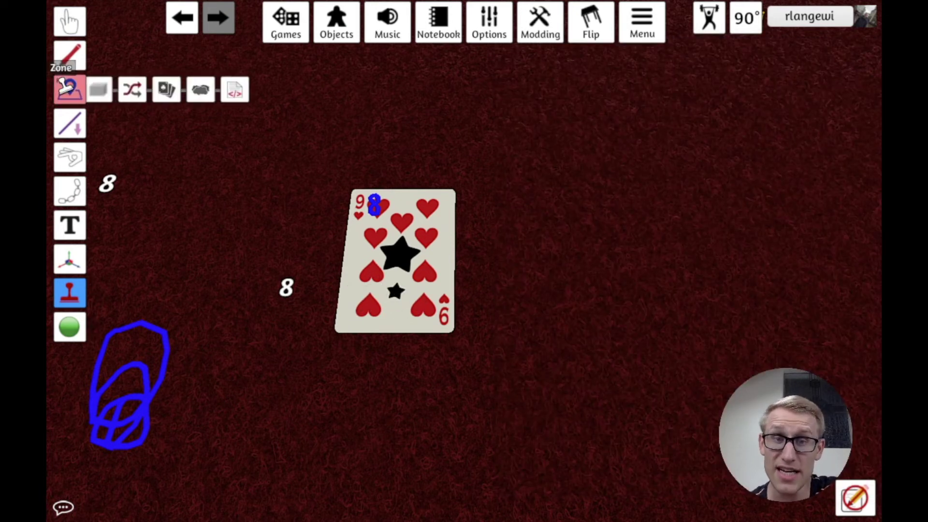
pyautogui.click(70, 21)
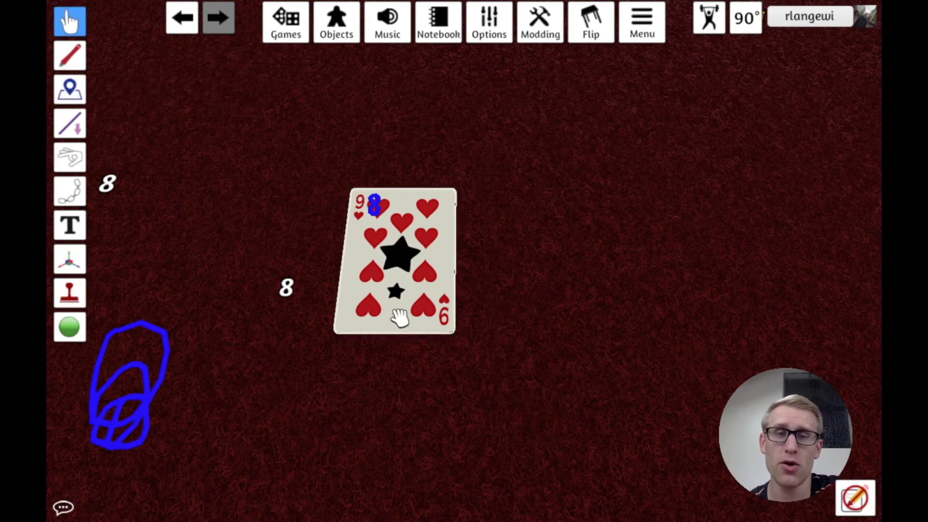
pyautogui.press('d')
pyautogui.press('a')
pyautogui.press('d')
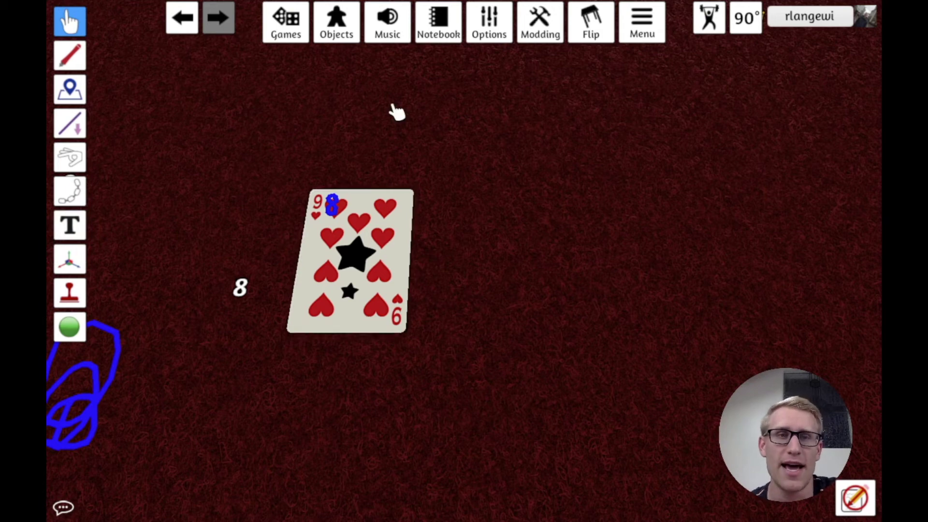
pyautogui.press('a')
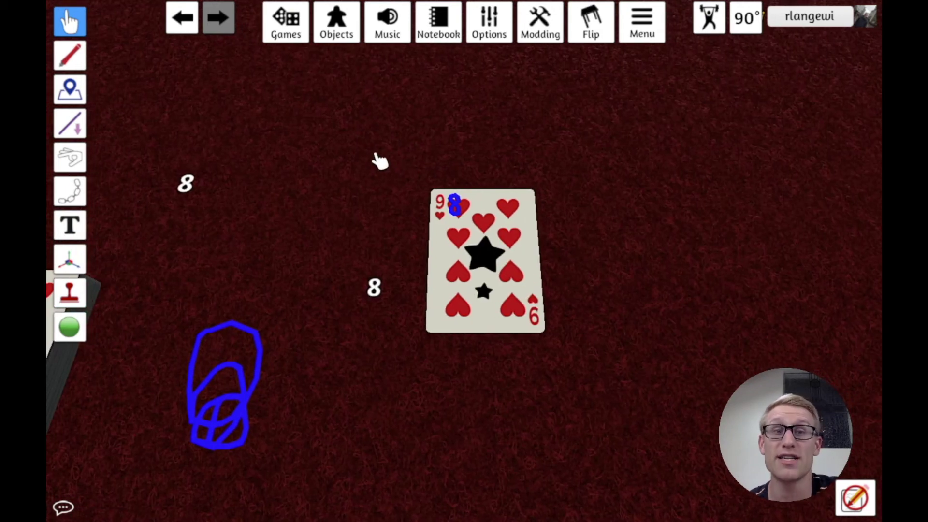
# Add a Custom Deck from the card components to the table beside the nine of hearts and close the object library
pyautogui.click(343, 38)
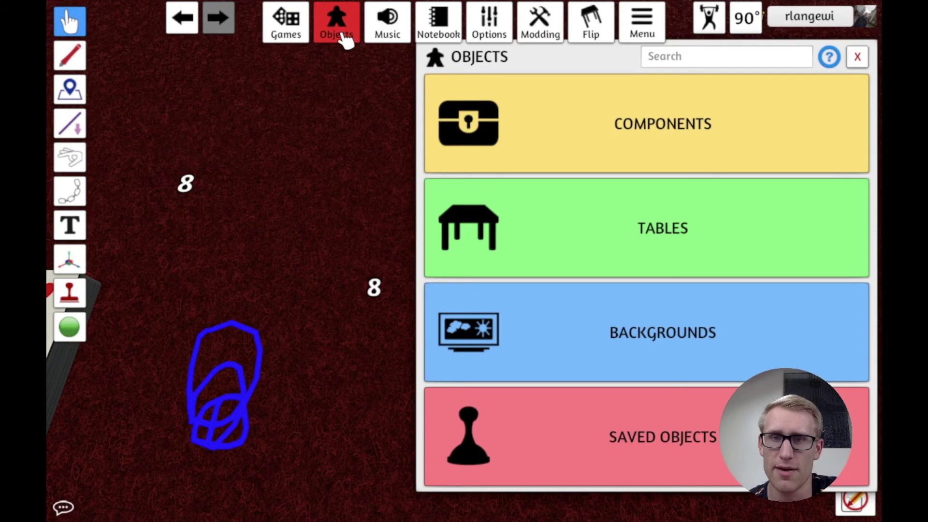
pyautogui.click(617, 148)
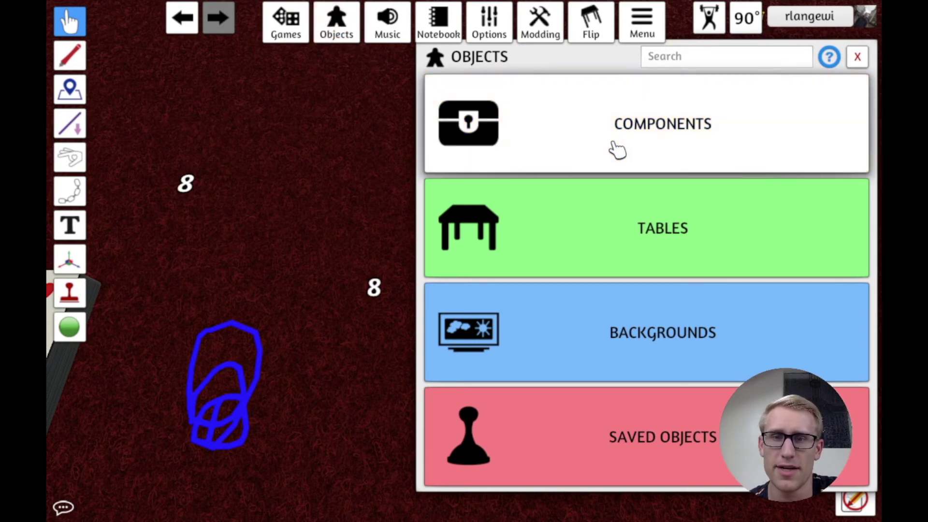
pyautogui.click(616, 150)
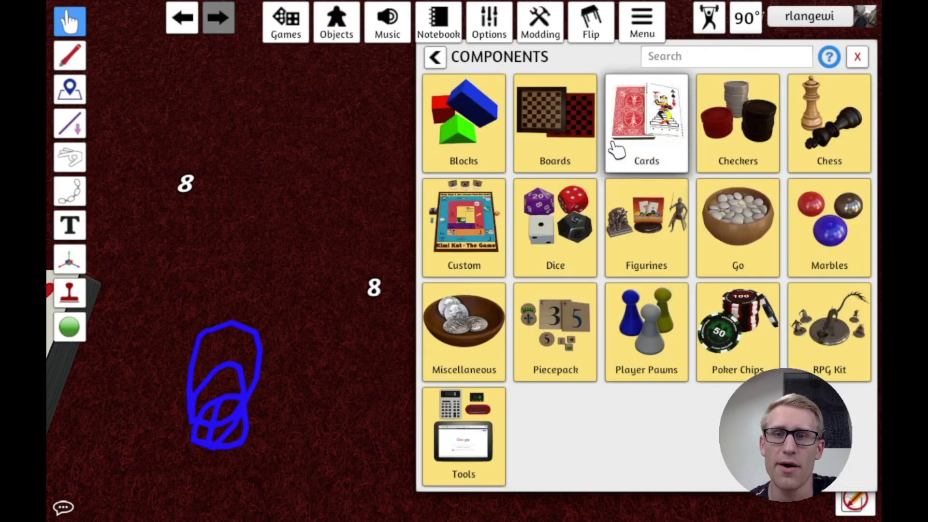
pyautogui.click(645, 144)
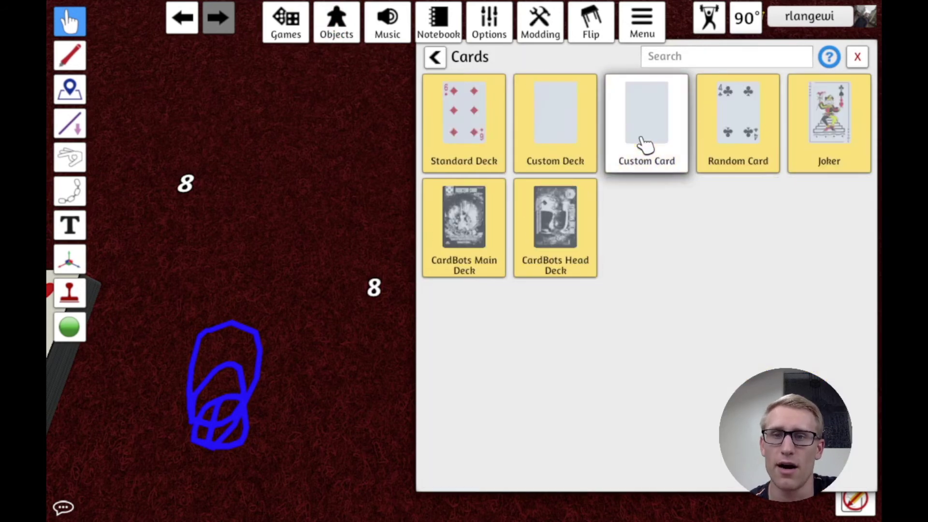
pyautogui.click(569, 160)
pyautogui.moveTo(571, 162); pyautogui.dragTo(660, 254)
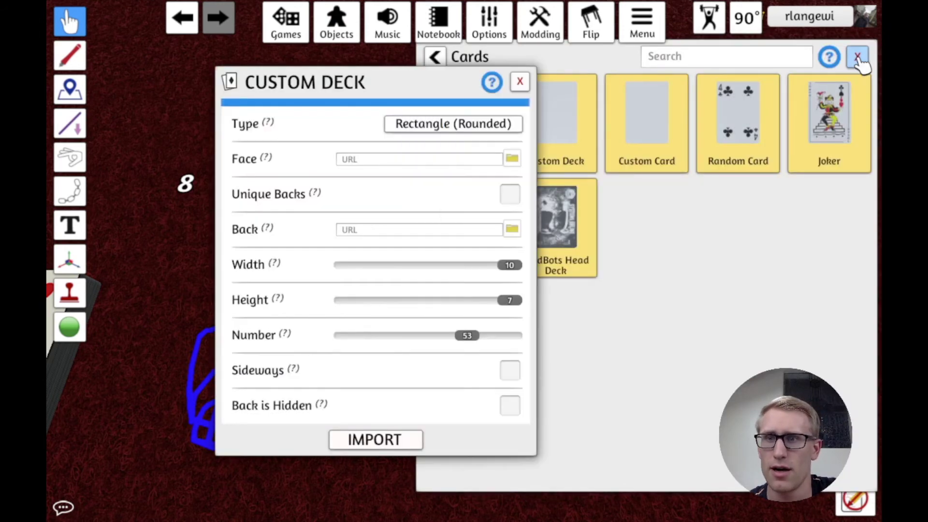
pyautogui.click(858, 56)
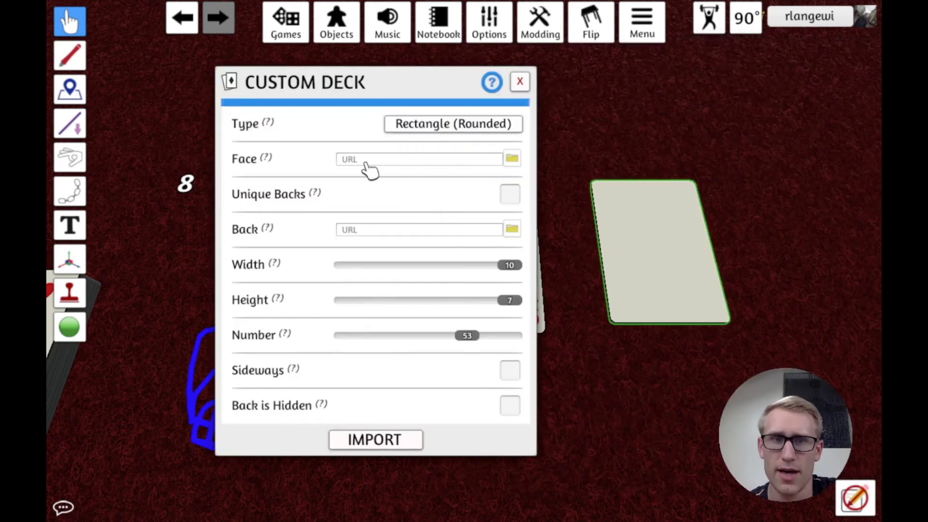
# Load legacy_dungeon_deck_fronts.png from the local disk as the custom deck's face image
pyautogui.moveTo(402, 89); pyautogui.dragTo(462, 94)
pyautogui.click(532, 159)
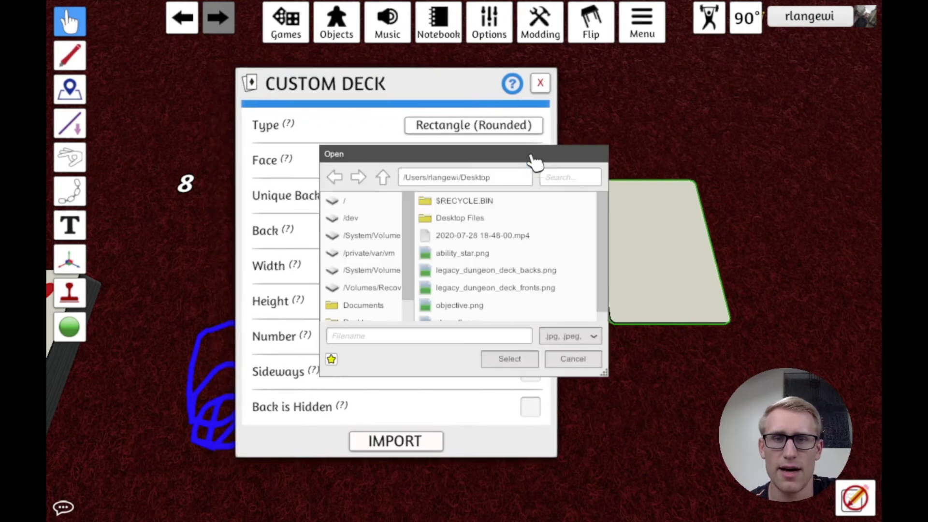
pyautogui.click(535, 296)
pyautogui.click(529, 364)
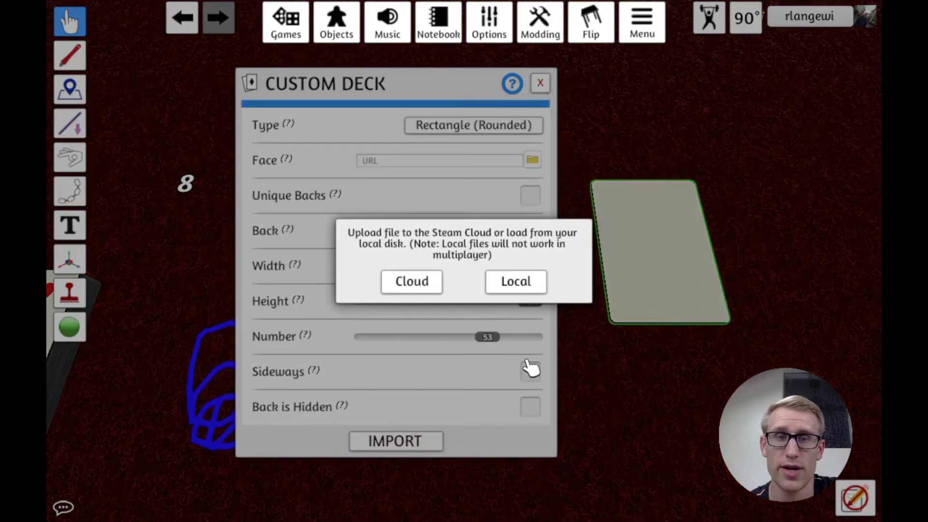
pyautogui.click(508, 286)
# Load legacy_dungeon_deck_backs.png from the local disk as the custom deck's back image
pyautogui.click(534, 231)
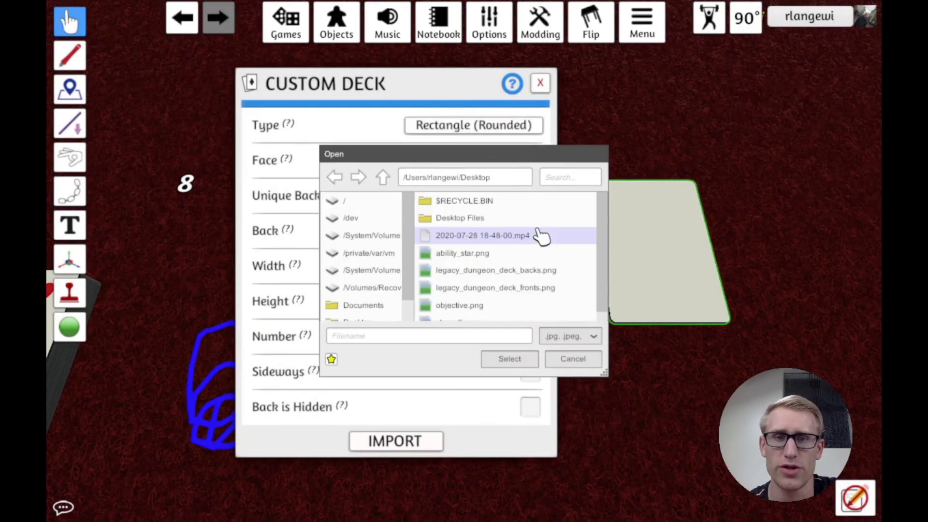
pyautogui.click(531, 274)
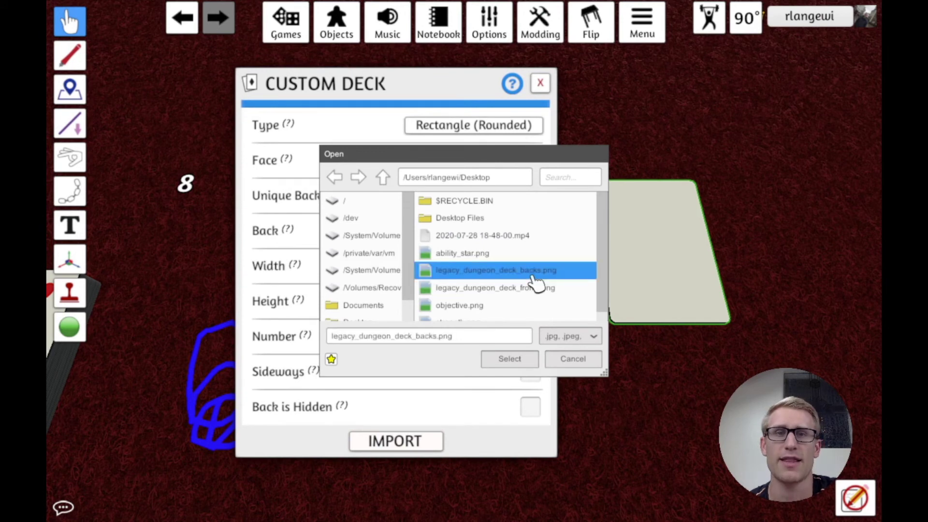
pyautogui.click(517, 358)
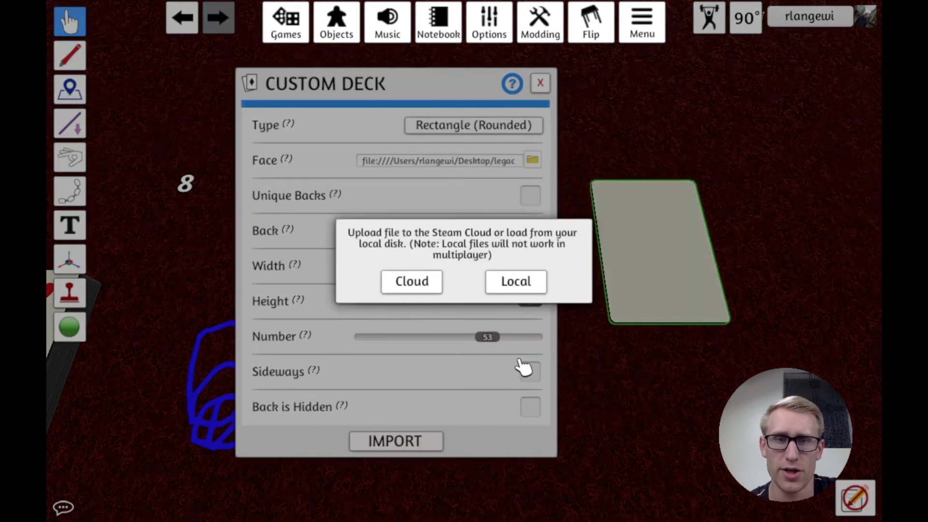
pyautogui.click(501, 288)
# Enable unique backs, set the deck to 12 cards with width 5 and height 3, and import it
pyautogui.click(532, 198)
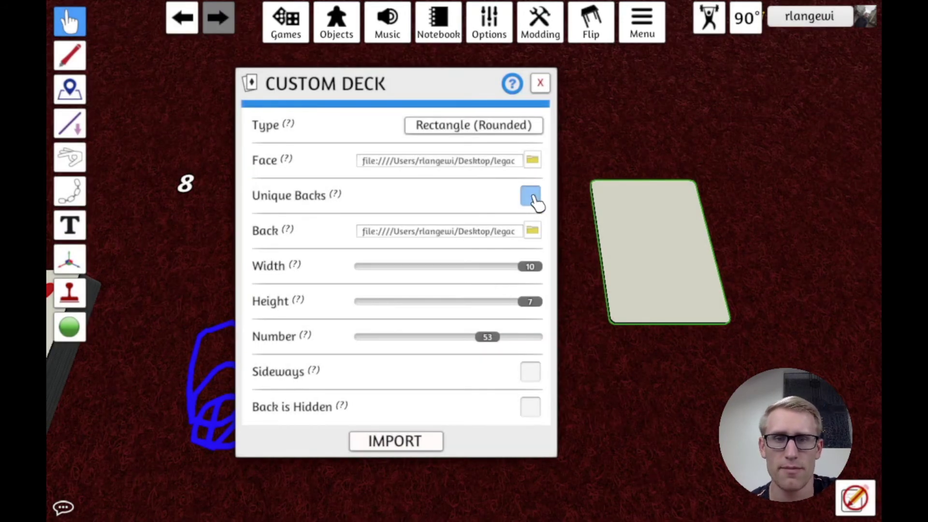
pyautogui.moveTo(492, 340); pyautogui.dragTo(392, 341)
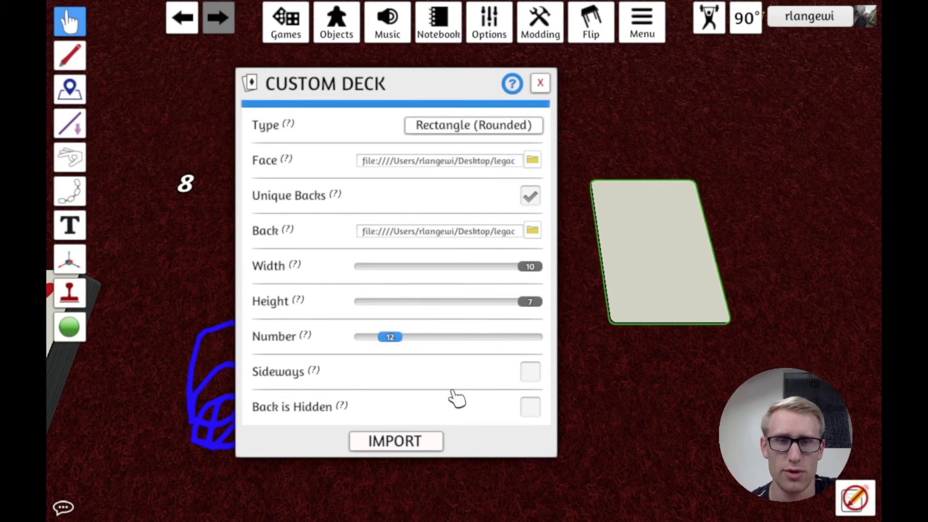
pyautogui.moveTo(530, 267); pyautogui.dragTo(413, 280)
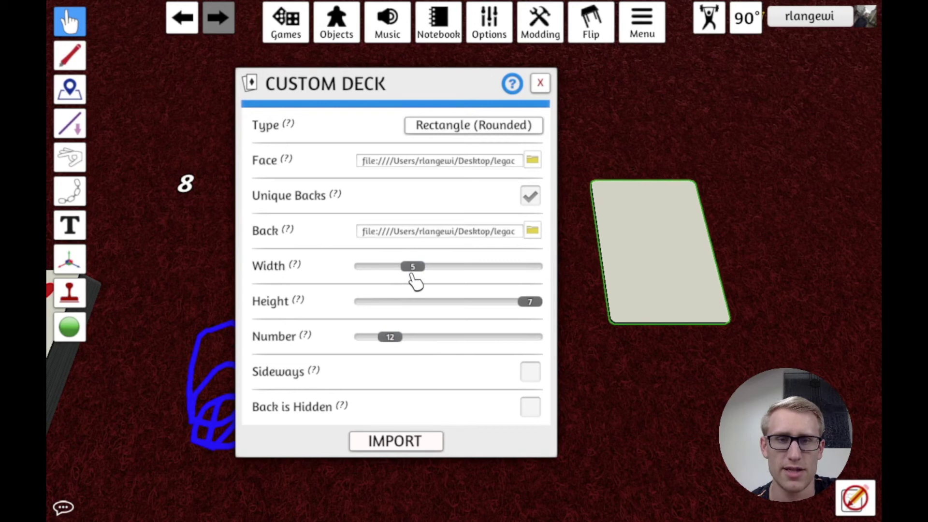
pyautogui.moveTo(536, 307); pyautogui.dragTo(392, 318)
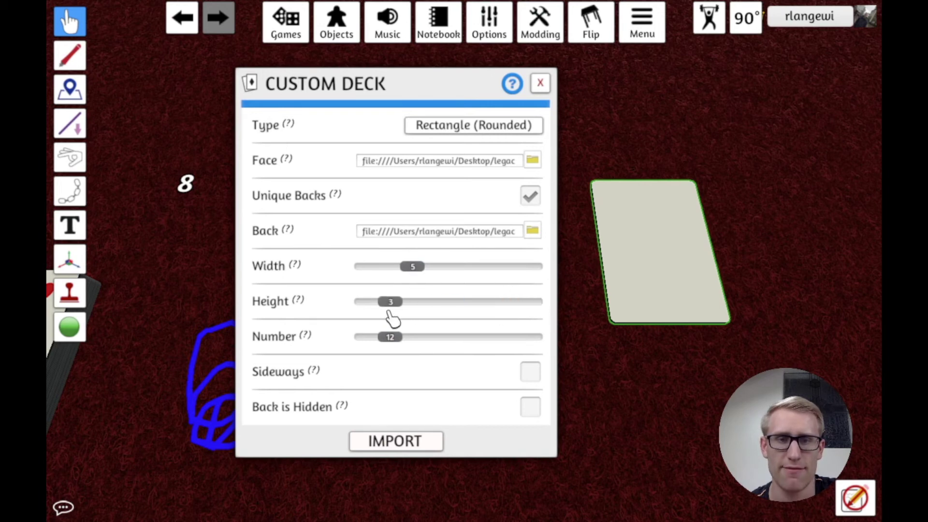
pyautogui.click(376, 443)
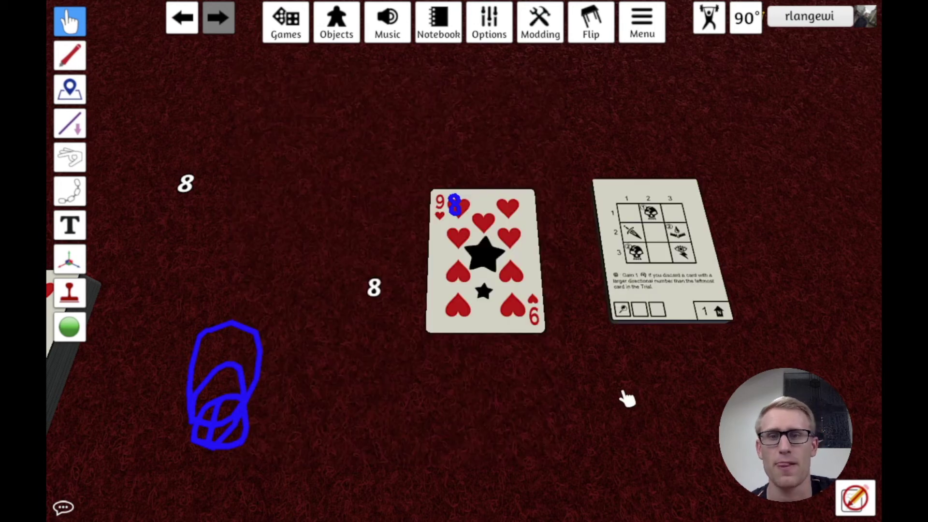
# Shift the imported custom deck slightly and flip it over and back twice to inspect both sides
pyautogui.press('w')
pyautogui.press('d')
pyautogui.scroll(3, 535, 404)
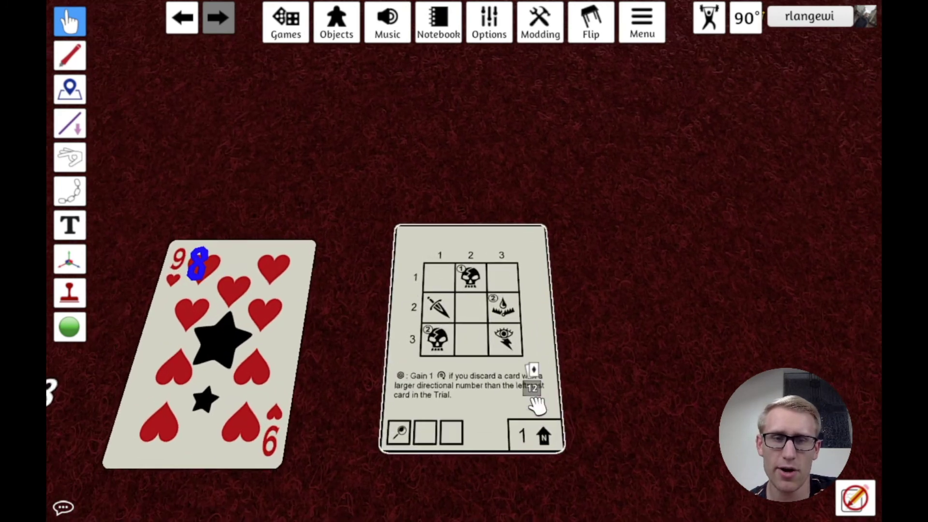
pyautogui.moveTo(477, 358); pyautogui.dragTo(490, 339)
pyautogui.press('f')
pyautogui.press('f')
pyautogui.press('f')
pyautogui.press('f')
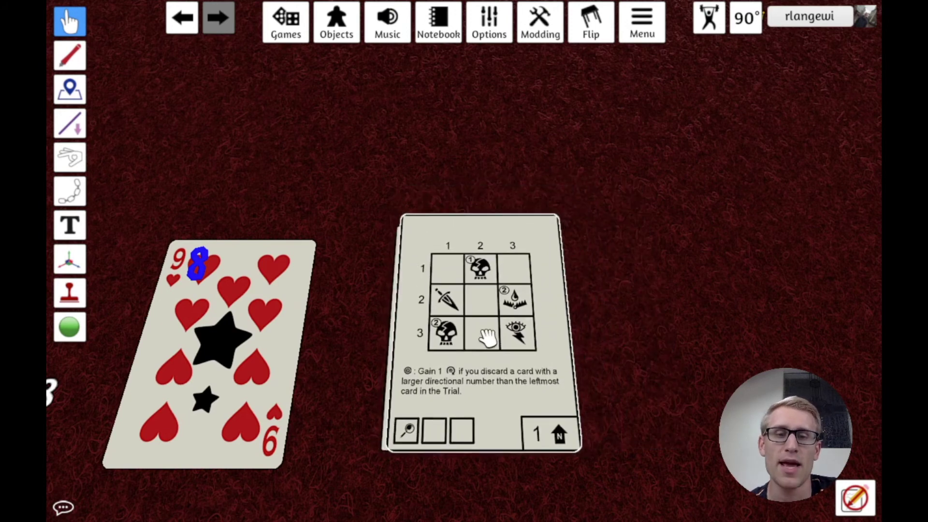
pyautogui.scroll(-4, 488, 338)
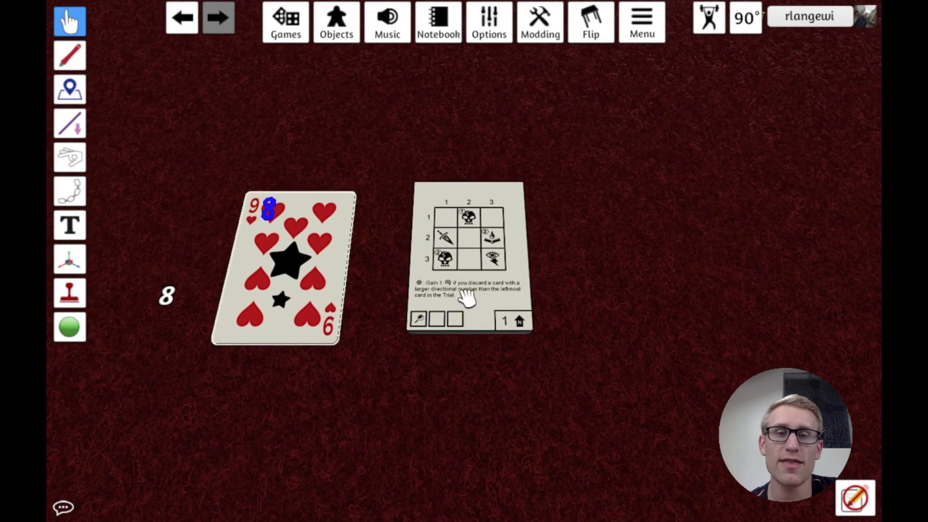
pyautogui.scroll(4, 478, 299)
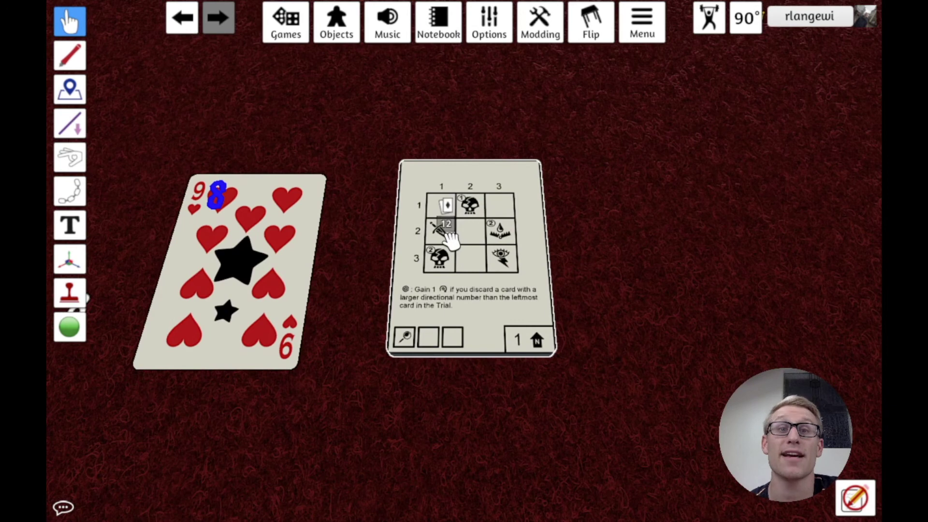
# Take the top card off the custom deck, place it beside the deck and stamp the Star decal in its middle grid cell
pyautogui.moveTo(554, 269); pyautogui.dragTo(640, 274)
pyautogui.click(69, 293)
pyautogui.click(550, 121)
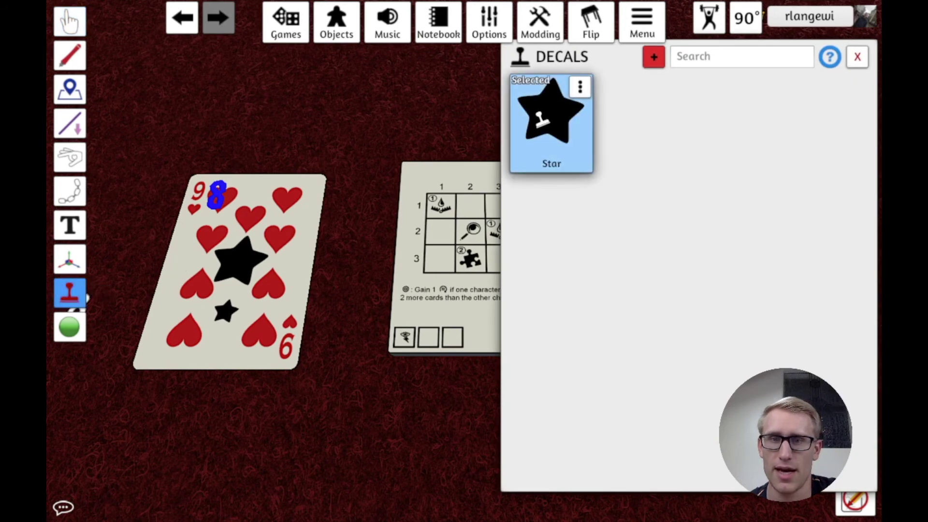
pyautogui.press('d')
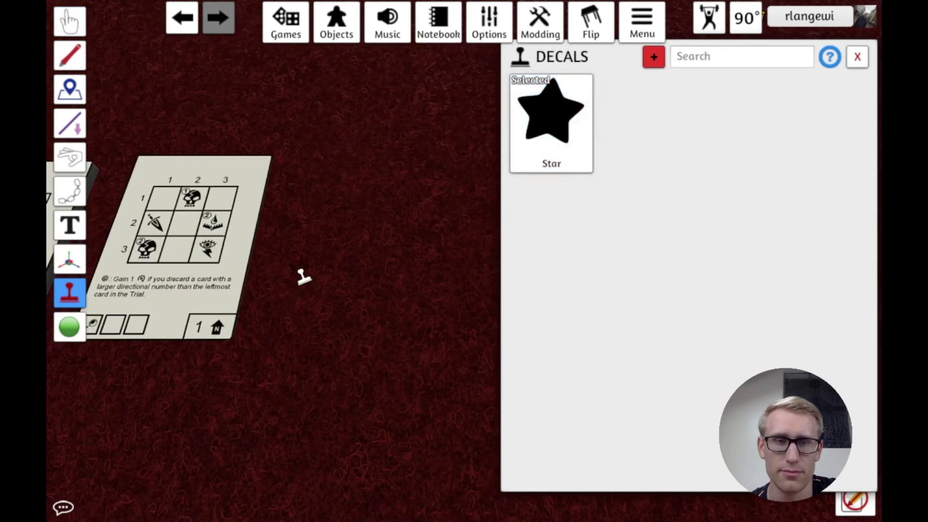
pyautogui.press('a')
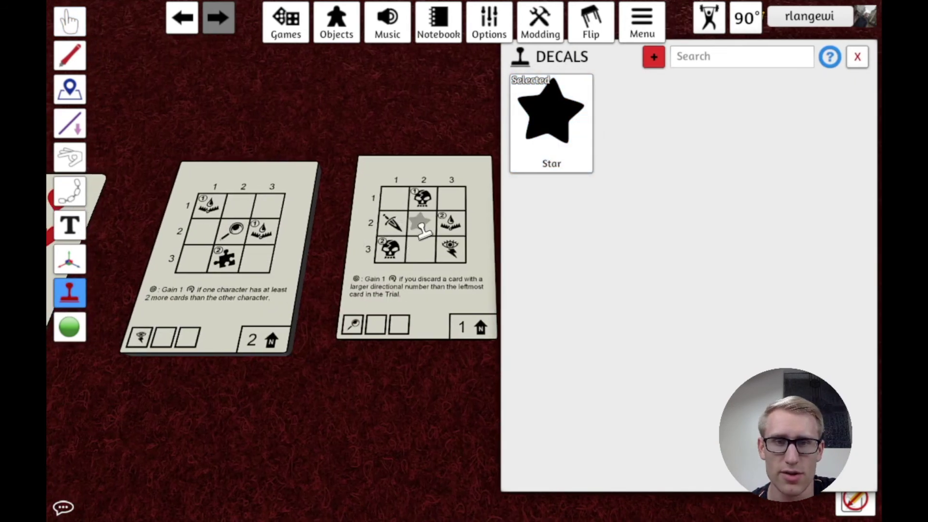
pyautogui.click(421, 224)
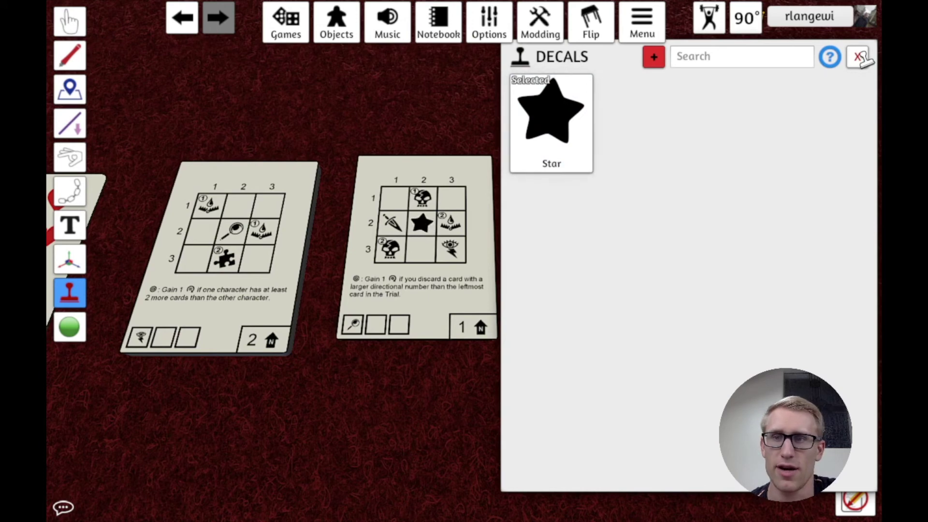
# Close the decal library, return to the Grab tool, shift the starred dungeon card slightly and flip it to its other side
pyautogui.click(857, 57)
pyautogui.click(72, 22)
pyautogui.press('w')
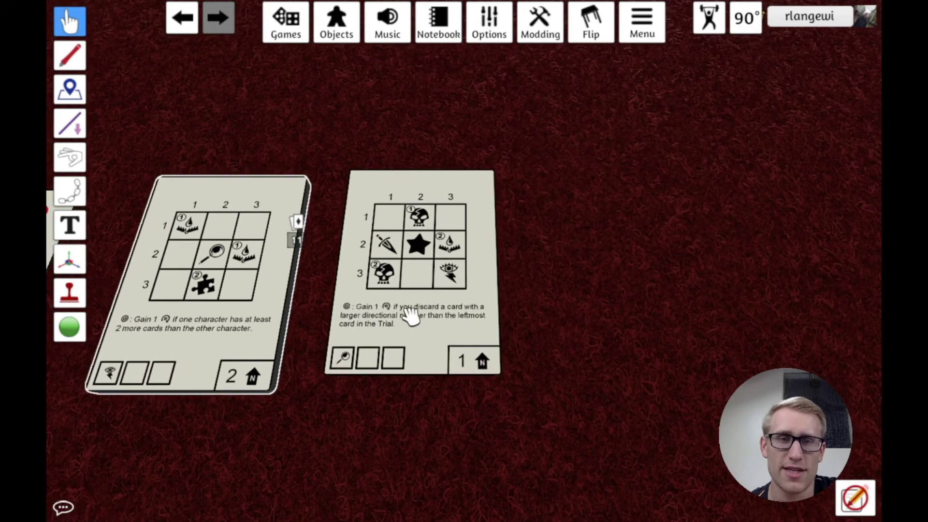
pyautogui.press('f')
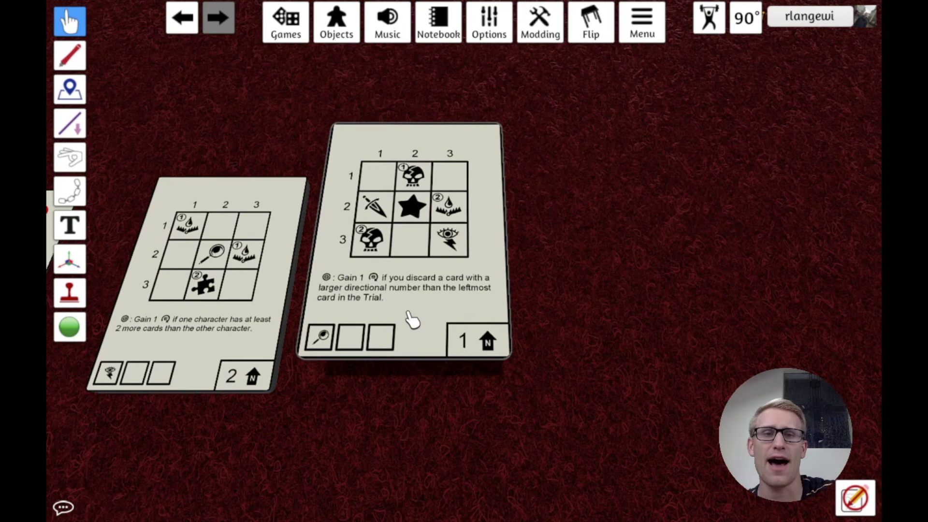
pyautogui.moveTo(412, 318)
pyautogui.mouseDown()
pyautogui.moveTo(388, 315)
pyautogui.moveTo(426, 333)
pyautogui.moveTo(458, 326)
pyautogui.moveTo(397, 325)
pyautogui.mouseUp()
pyautogui.press('f')
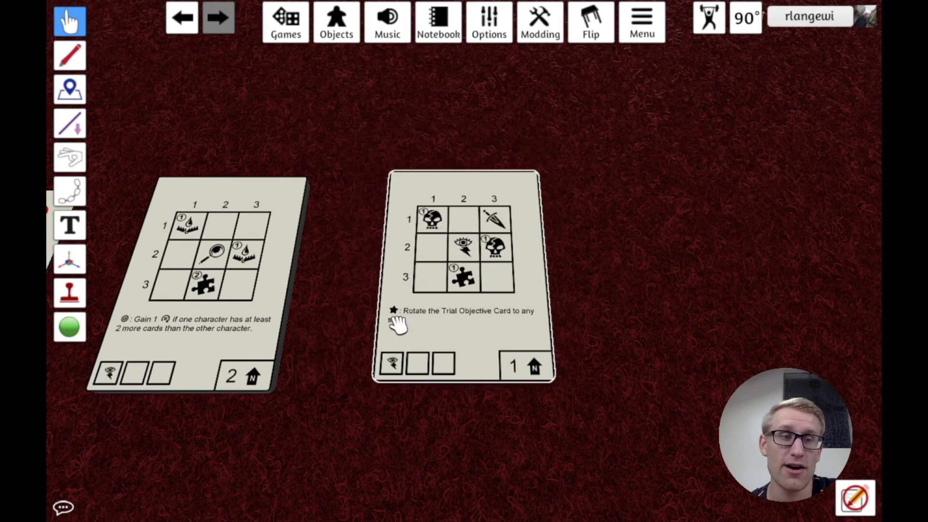
# Create a decal named Target from the local image objective.png and select it for stamping
pyautogui.click(70, 296)
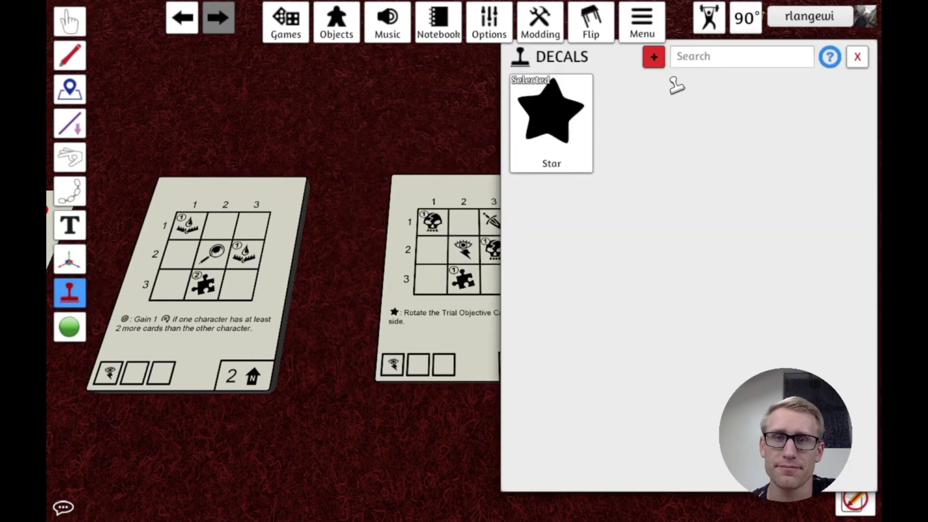
pyautogui.click(653, 58)
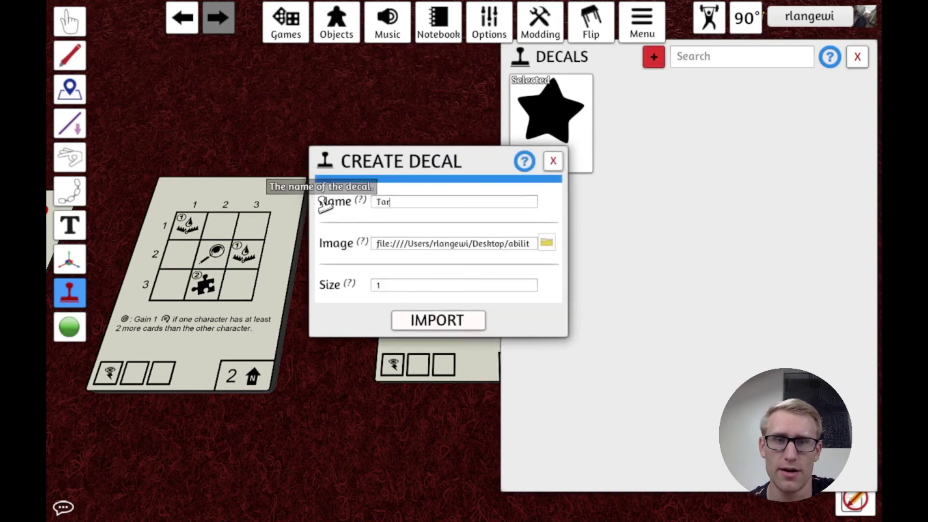
pyautogui.click(546, 244)
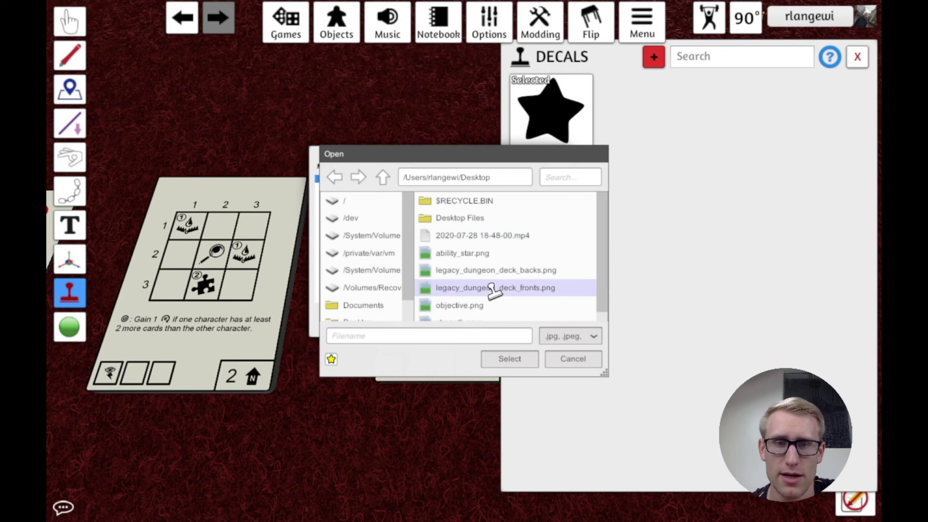
pyautogui.scroll(-1, 493, 289)
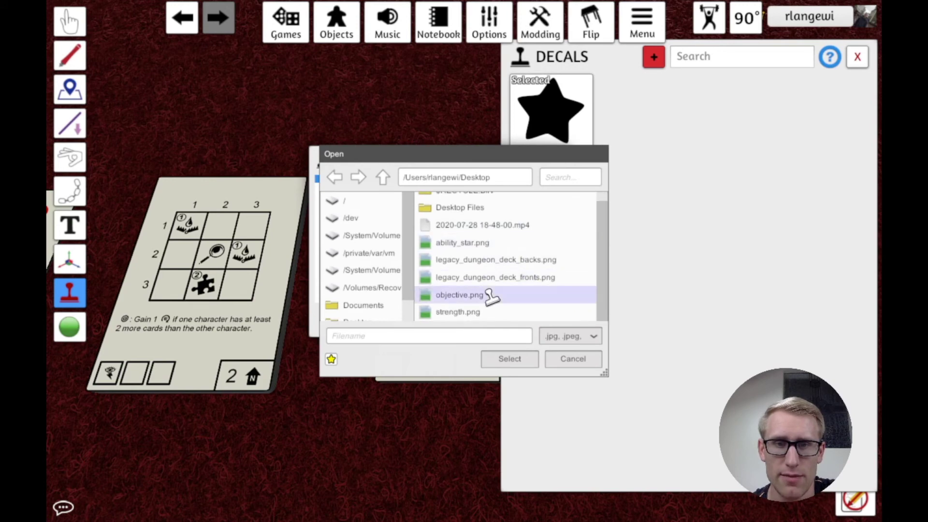
pyautogui.click(489, 295)
pyautogui.click(509, 358)
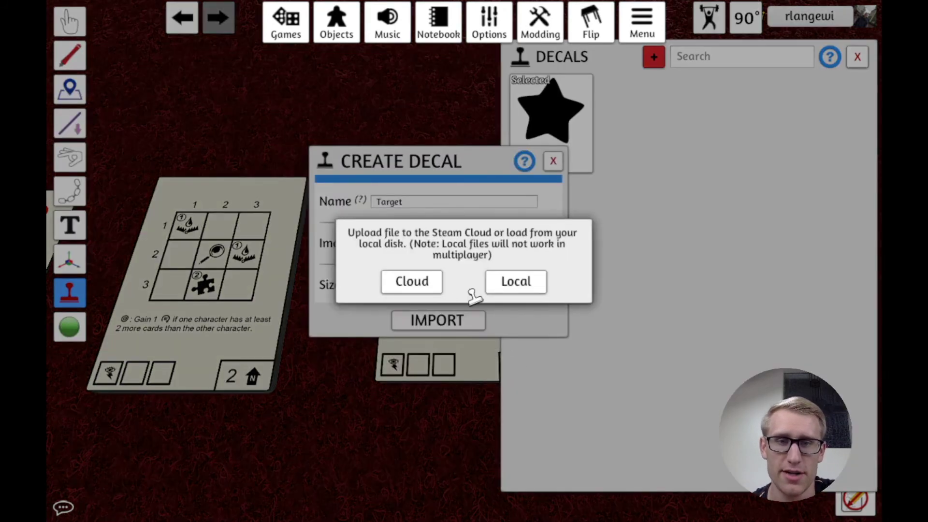
pyautogui.click(498, 284)
pyautogui.click(492, 286)
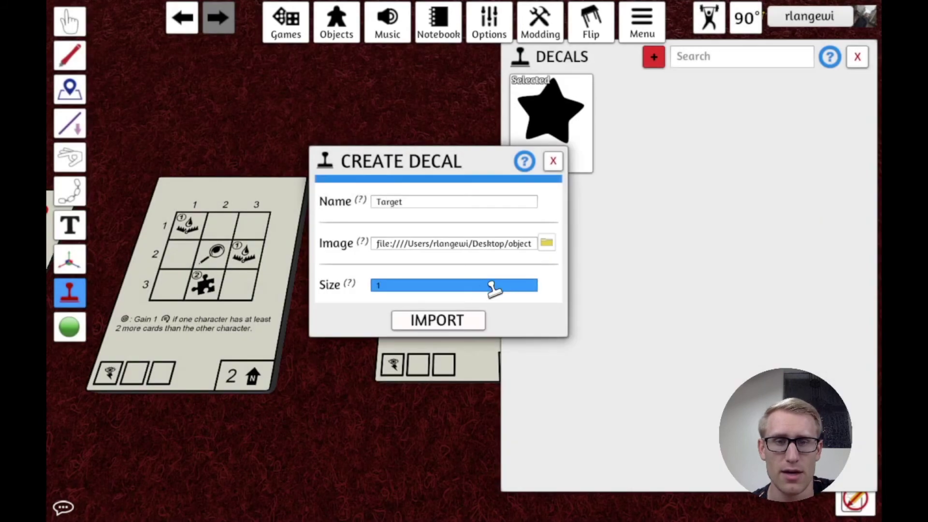
pyautogui.click(466, 319)
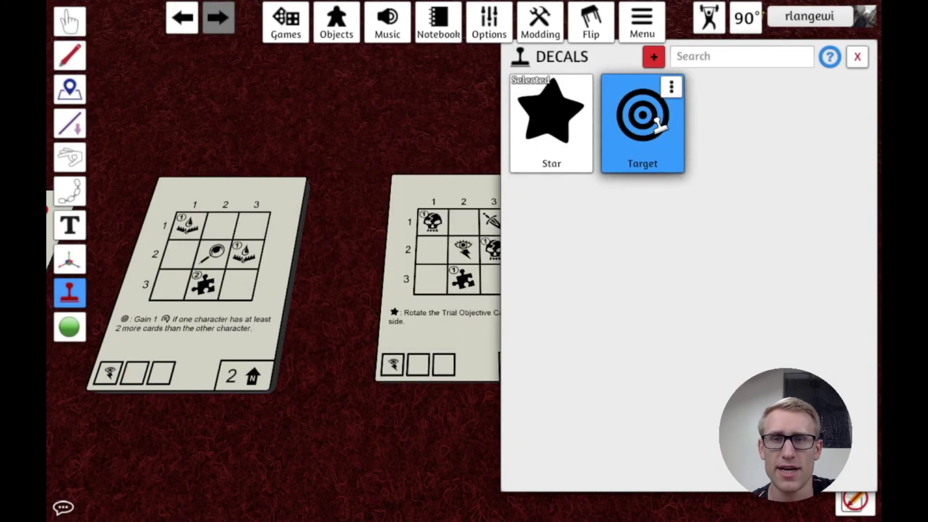
pyautogui.click(657, 124)
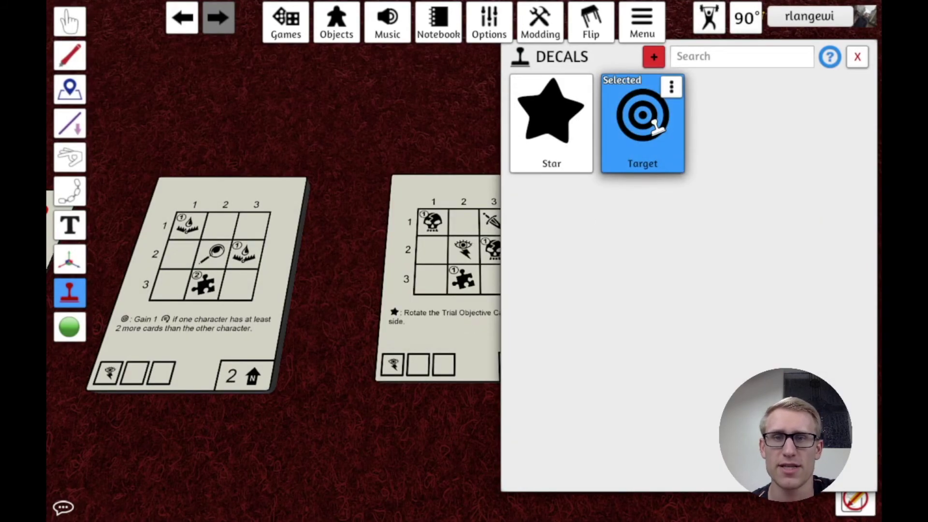
# Stamp the Target decal in the row 2, column 1 cell of the single dungeon card, close the decal library and return to the Grab tool
pyautogui.click(431, 251)
pyautogui.click(857, 56)
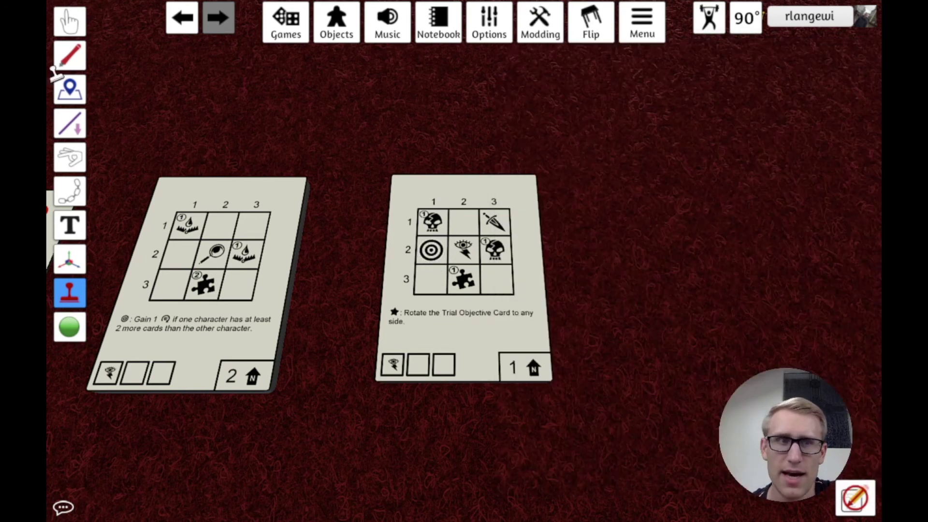
pyautogui.click(70, 22)
# Shift the stamped dungeon card slightly and flip it repeatedly to inspect both sides, leaving the Star side facing up
pyautogui.moveTo(528, 367); pyautogui.dragTo(484, 352)
pyautogui.press('f')
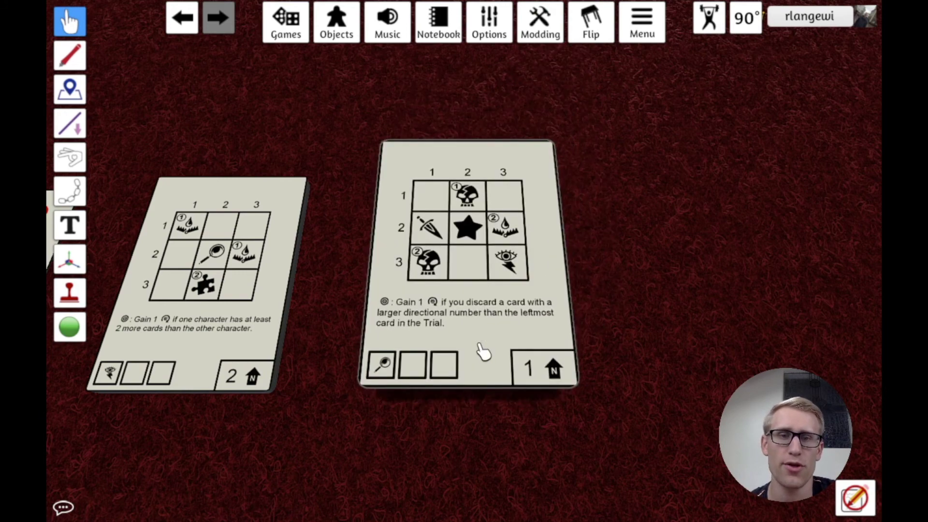
pyautogui.press('f')
pyautogui.press('f')
pyautogui.press('f')
pyautogui.press('f')
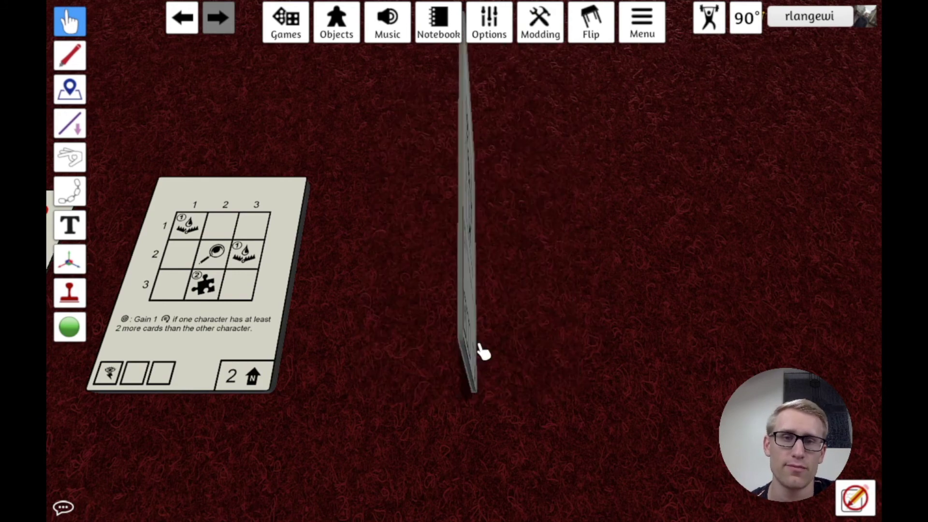
pyautogui.press('f')
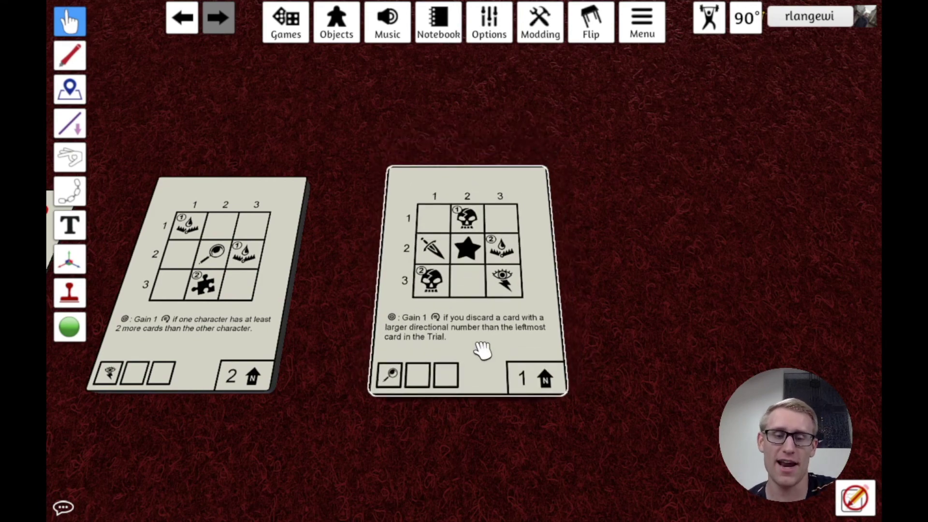
# Put the starred dungeon card back on top of the custom deck
pyautogui.scroll(-3, 480, 356)
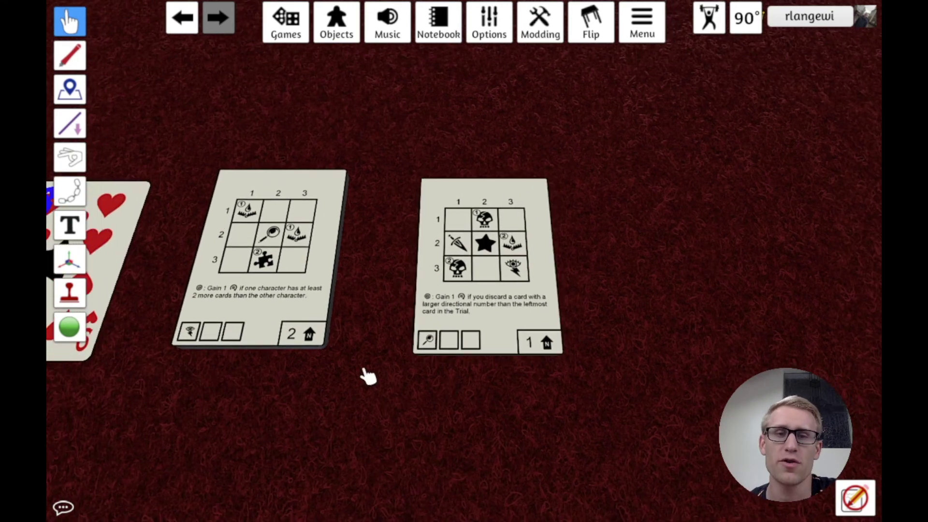
pyautogui.press('a')
pyautogui.press('s')
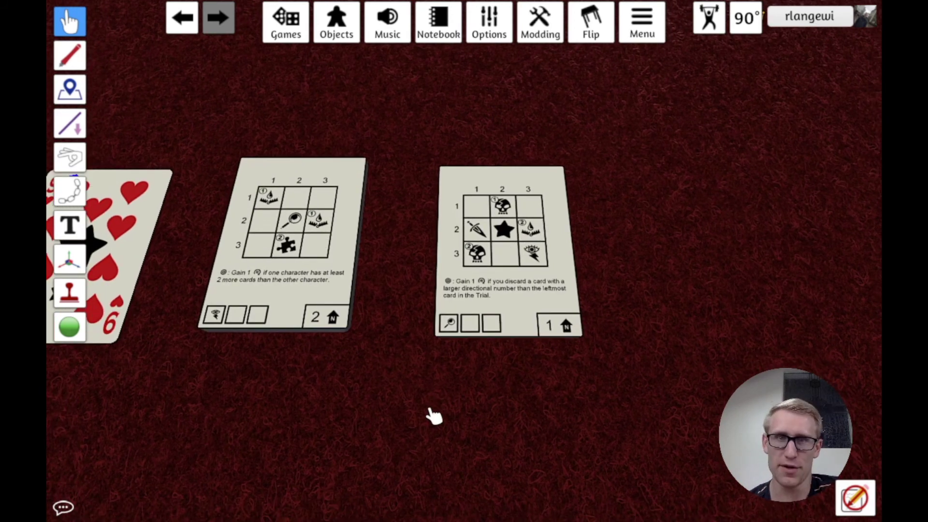
pyautogui.scroll(2, 433, 417)
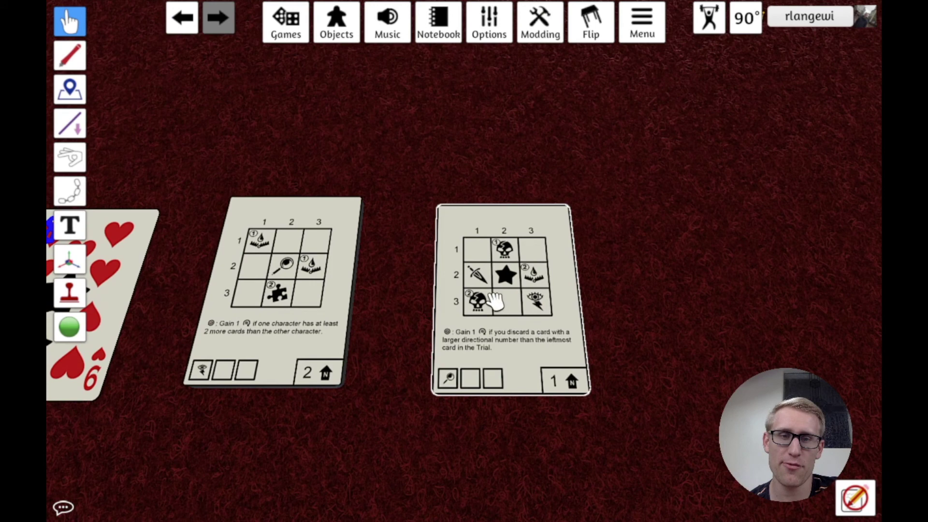
pyautogui.moveTo(515, 305); pyautogui.dragTo(307, 292)
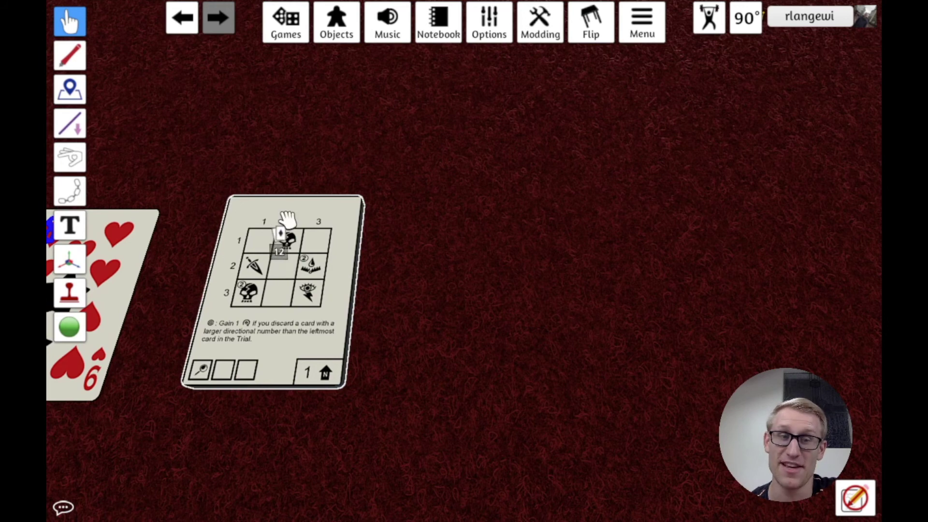
# Examine the top card of the custom deck to see how its decal displays while stacked
pyautogui.press('a')
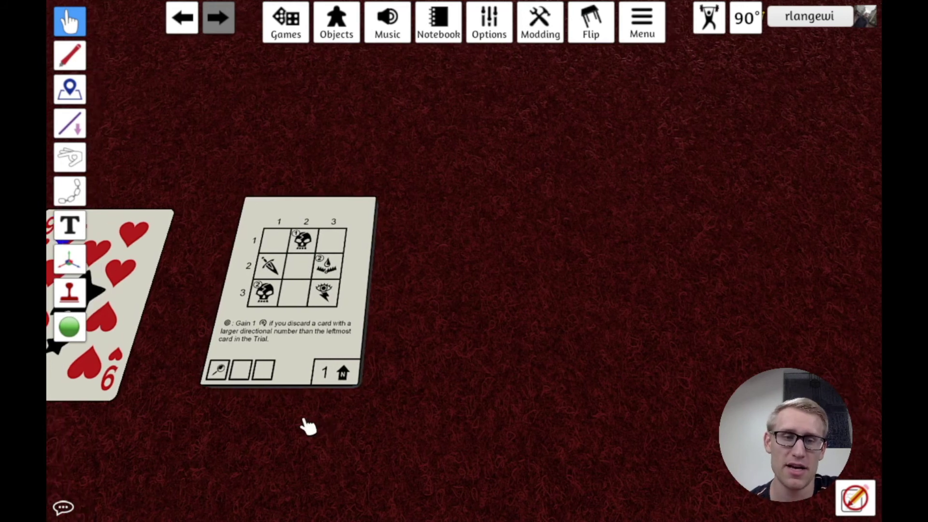
pyautogui.press('s')
pyautogui.press('a')
pyautogui.press('w')
pyautogui.press('d')
pyautogui.press('a')
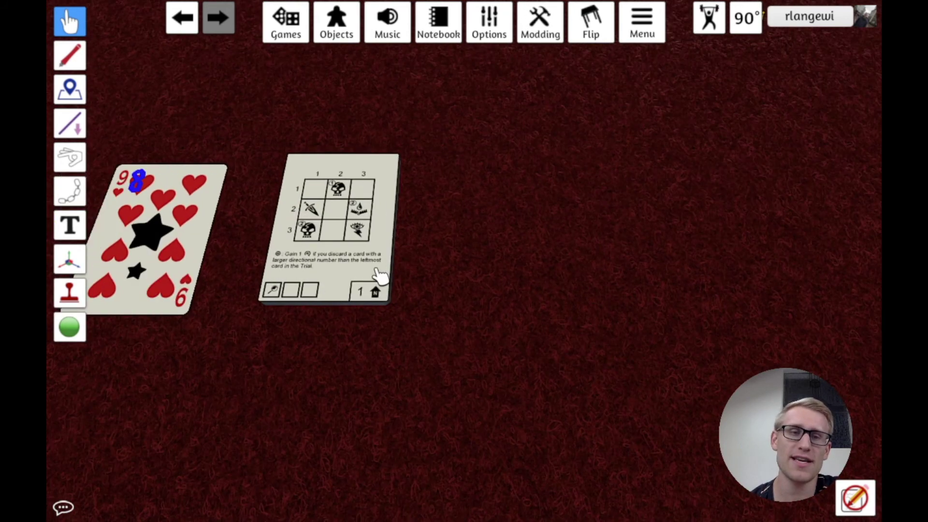
pyautogui.press('a')
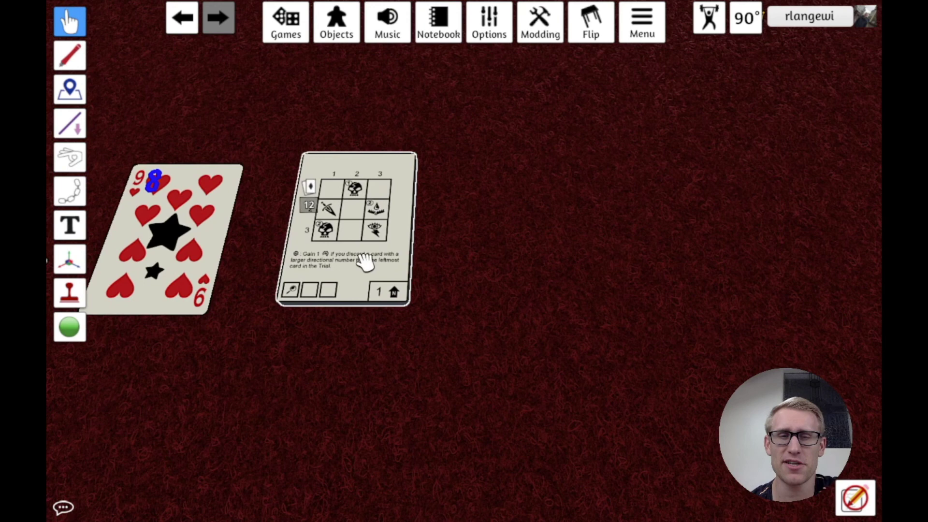
pyautogui.moveTo(311, 198); pyautogui.dragTo(367, 210)
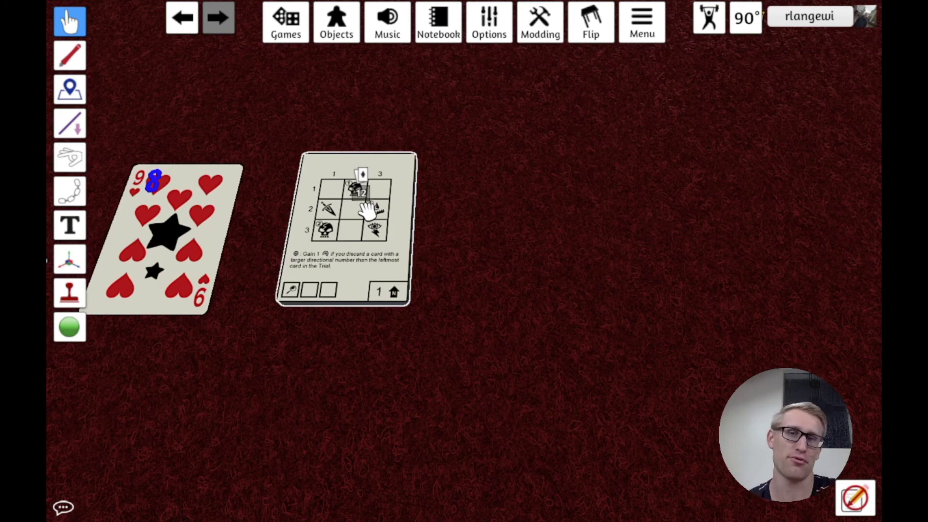
pyautogui.moveTo(367, 209); pyautogui.dragTo(379, 241)
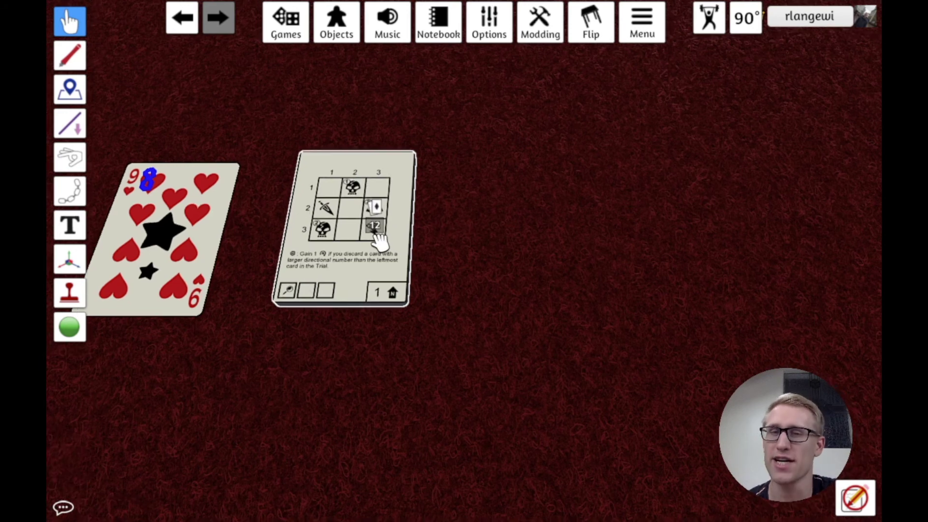
pyautogui.press('w')
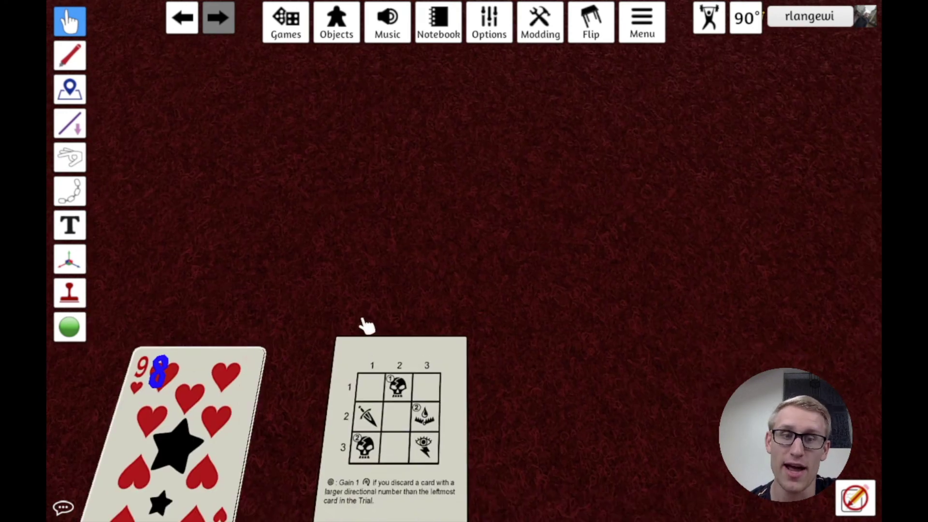
pyautogui.press('a')
pyautogui.press('s')
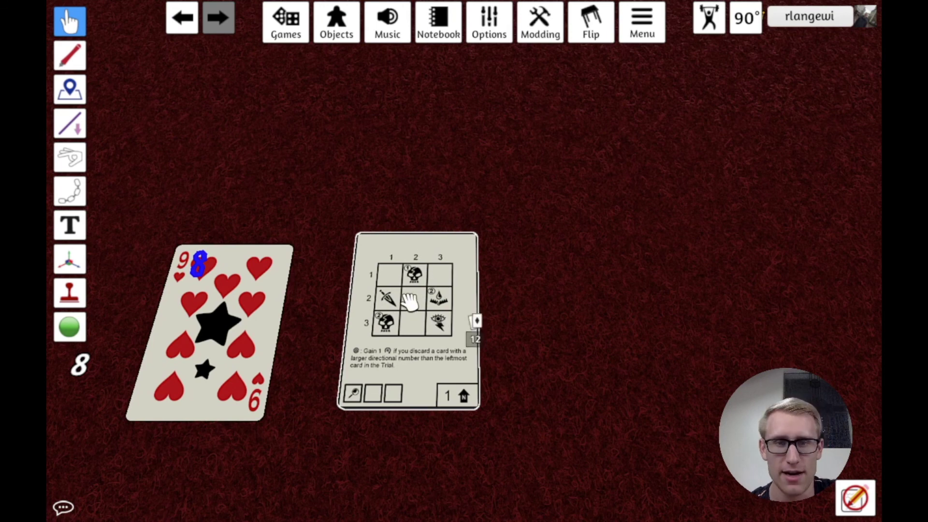
# Take the starred card off the custom deck, place it beside the deck and flip it over and back
pyautogui.moveTo(415, 333); pyautogui.dragTo(591, 317)
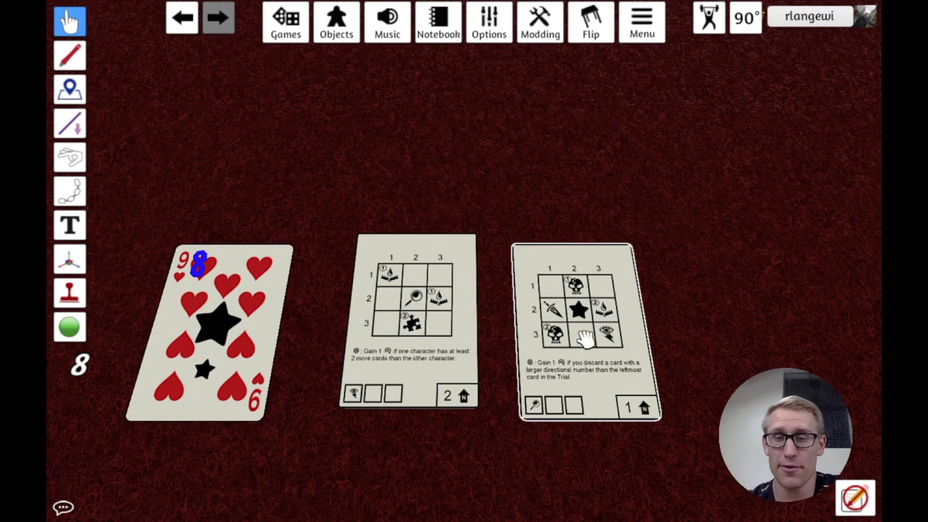
pyautogui.press('f')
pyautogui.press('f')
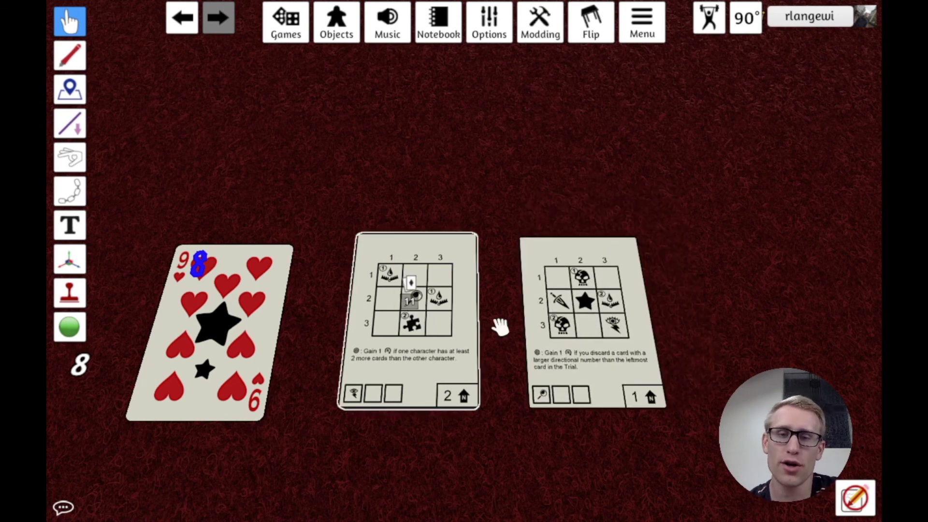
pyautogui.press('a')
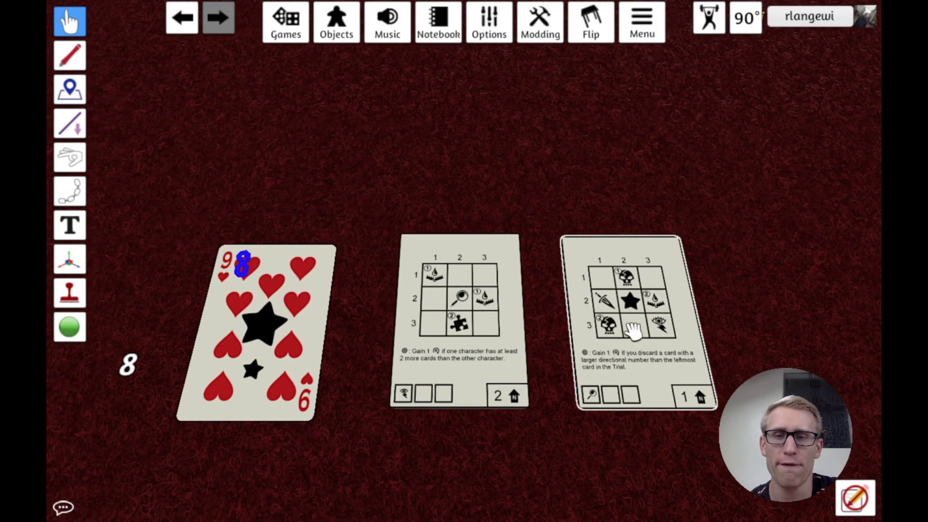
pyautogui.press('d')
pyautogui.scroll(3, 585, 332)
pyautogui.press('d')
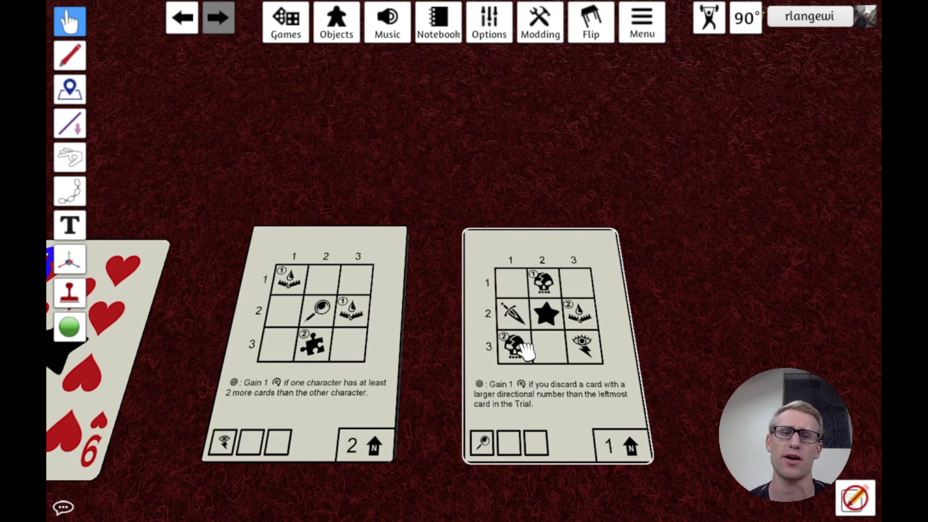
pyautogui.scroll(-3, 527, 352)
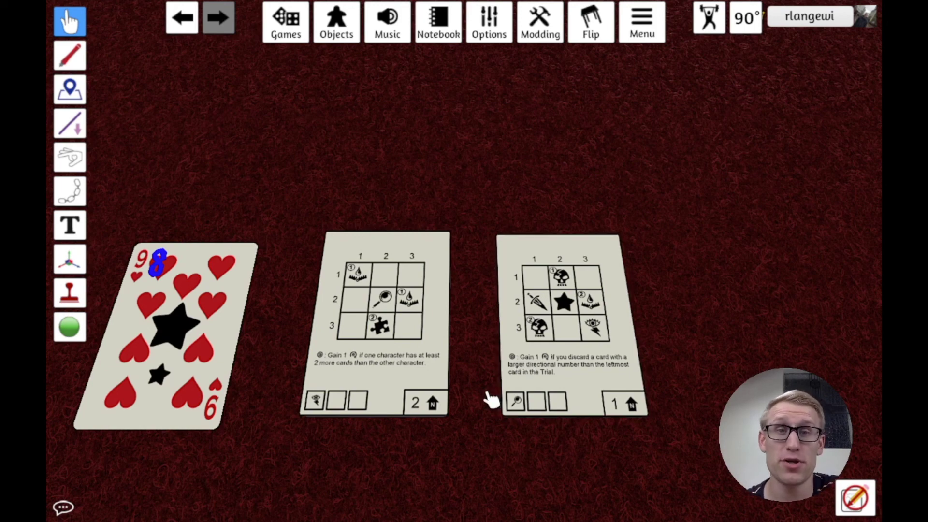
pyautogui.press('8')
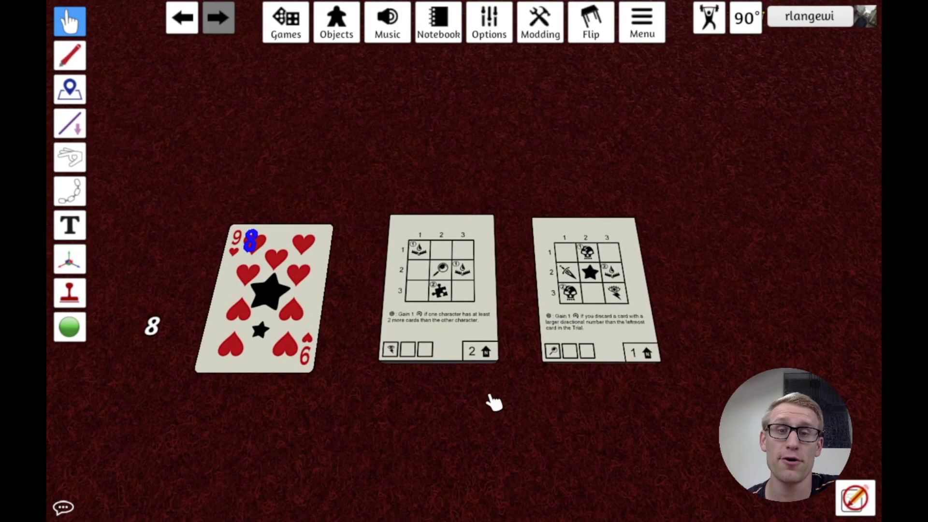